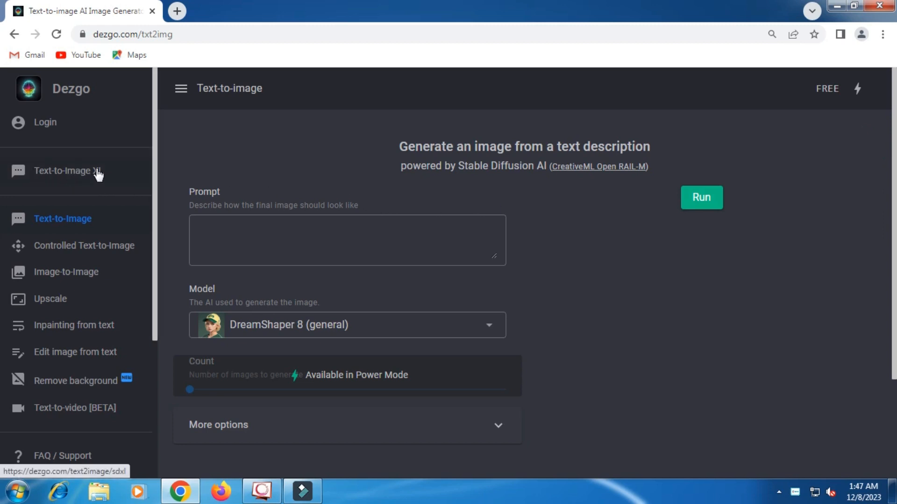
In Text-to-Image XL, enter the prompt "chubby kid dance" and select the Tshirt Design Redmond (tshirt) model
click(74, 171)
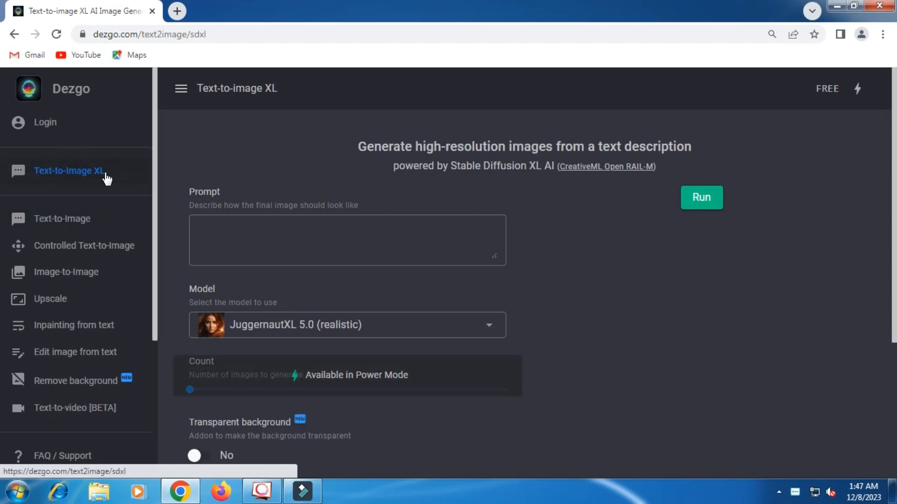
click(217, 232)
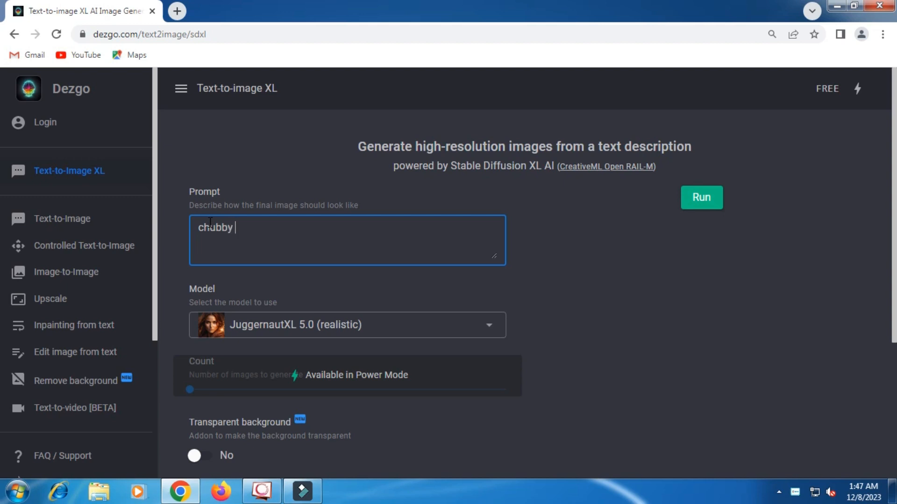
text(chubby kid dance)
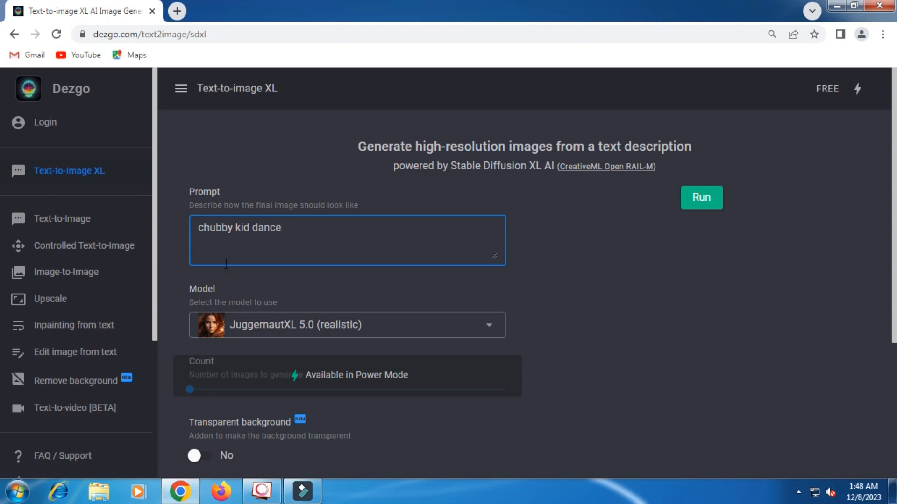
click(490, 328)
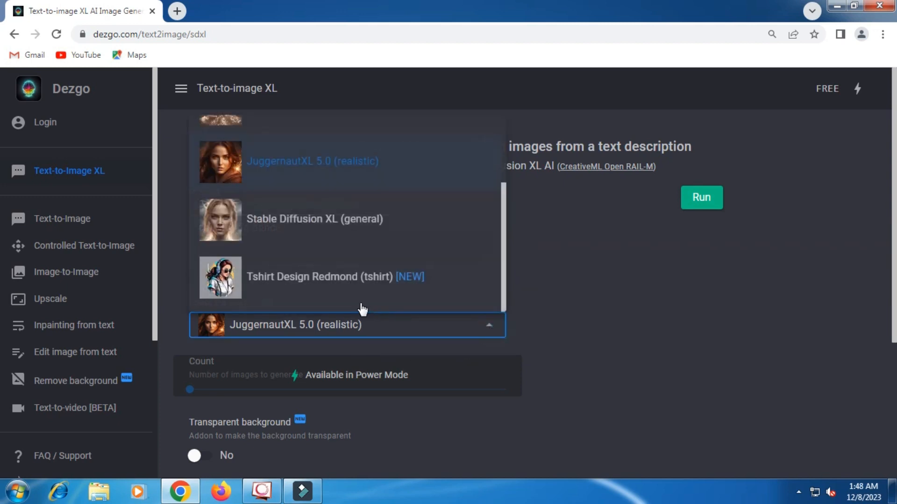
click(323, 285)
Turn on the transparent background and expand the additional generation options
scroll(325, 287, down, 3)
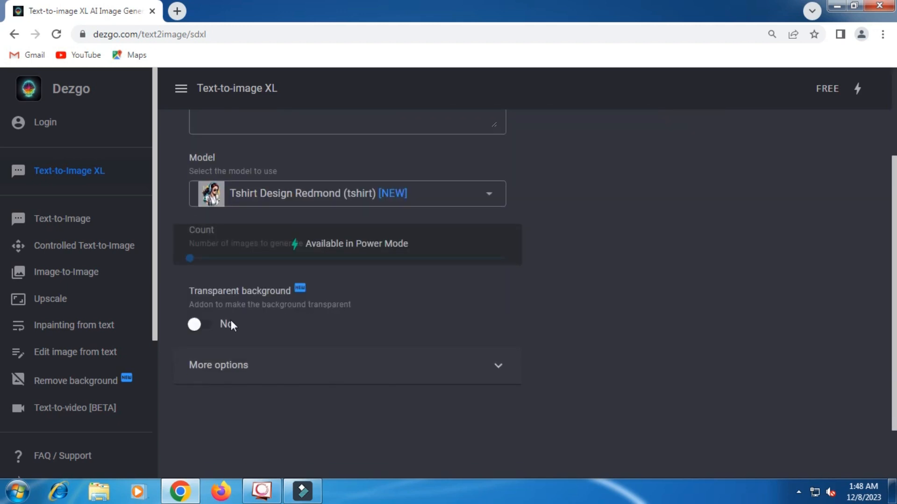
click(198, 324)
click(498, 369)
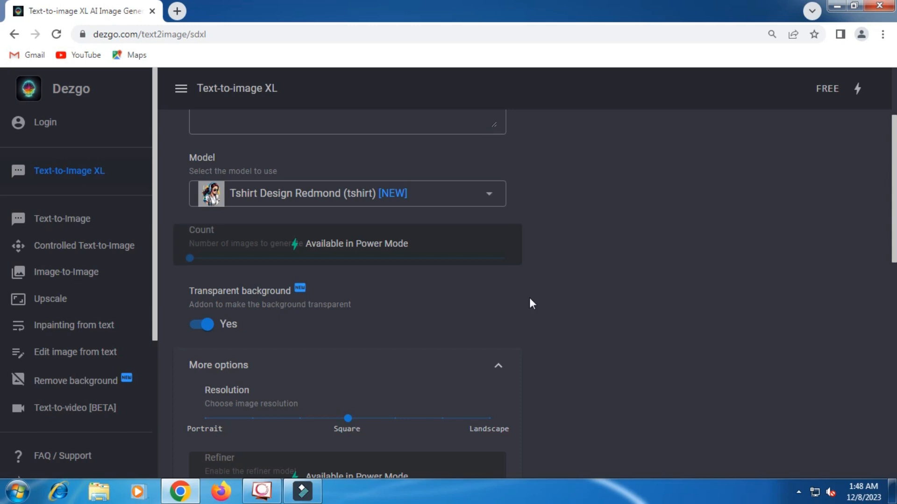
Generate the image from the prompt and download the resulting picture of the dancing kid
scroll(529, 300, up, 3)
click(705, 201)
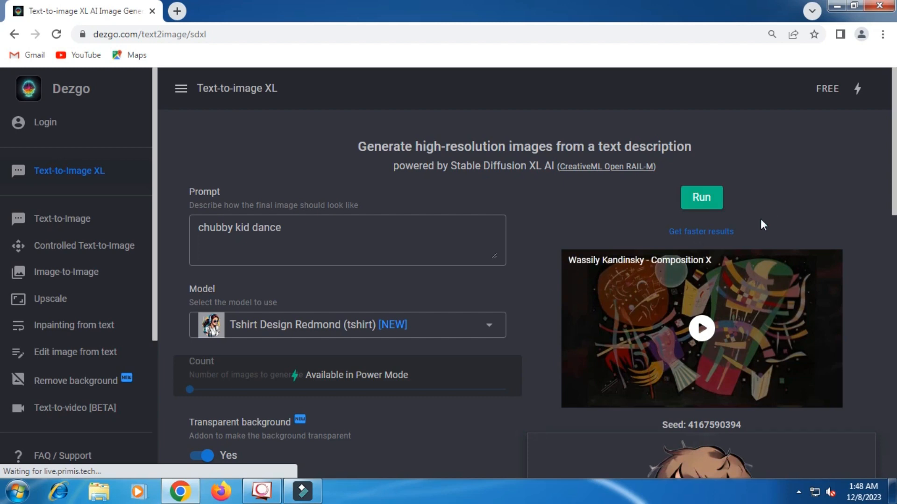
scroll(762, 221, down, 5)
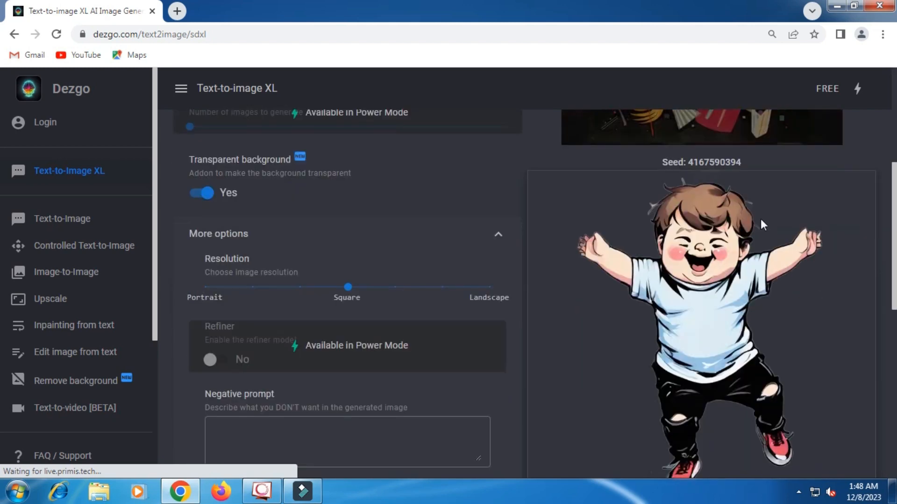
scroll(761, 220, down, 1)
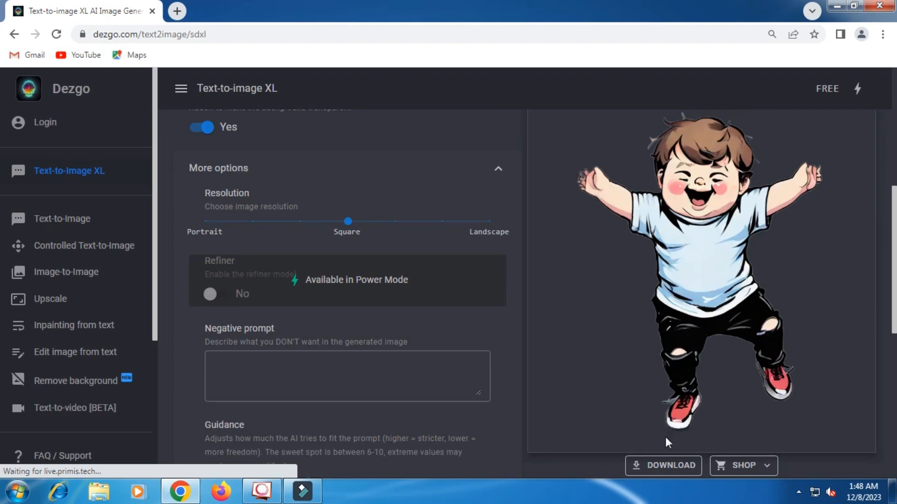
click(662, 465)
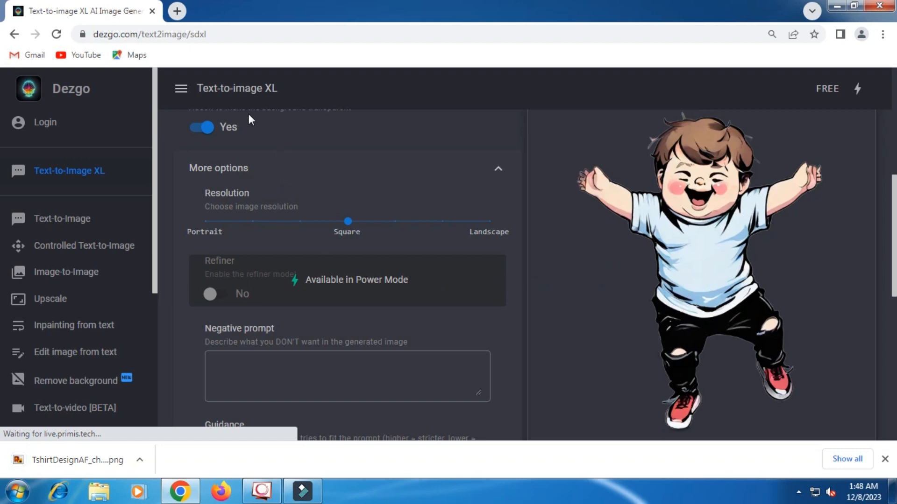
Open a new browser tab and close the one holding the Dezgo image generator
click(177, 11)
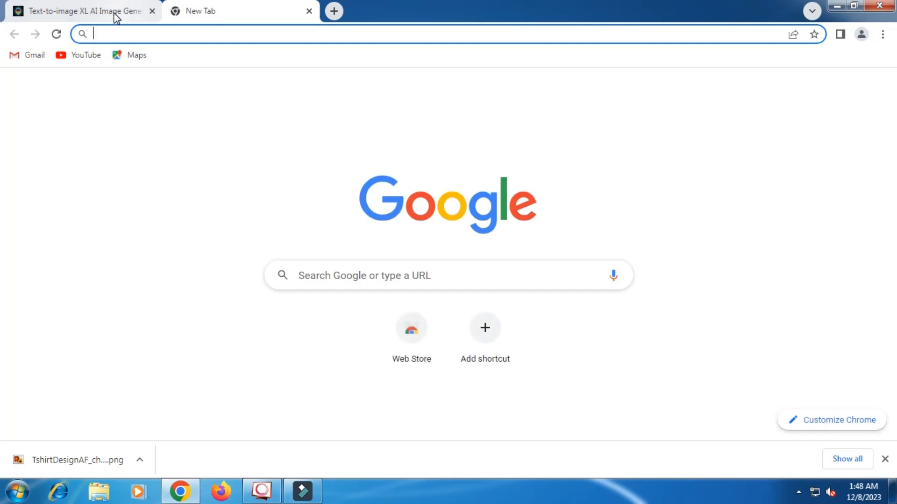
click(117, 14)
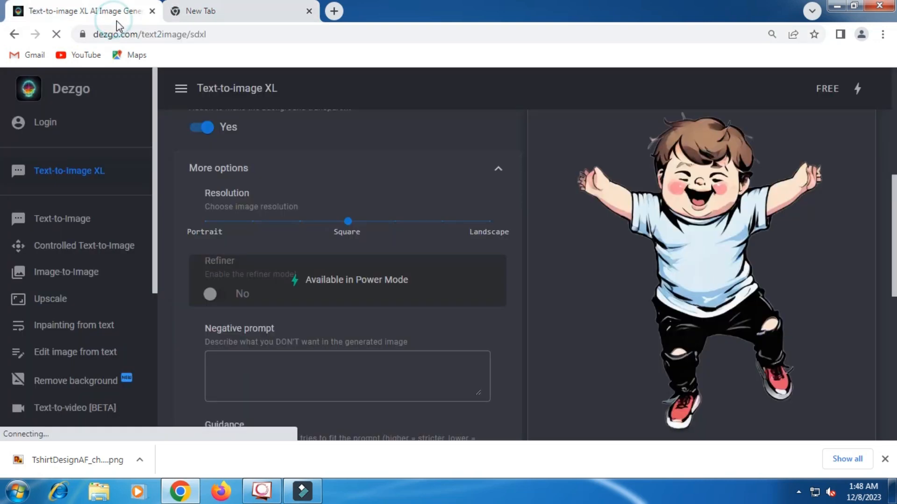
click(152, 11)
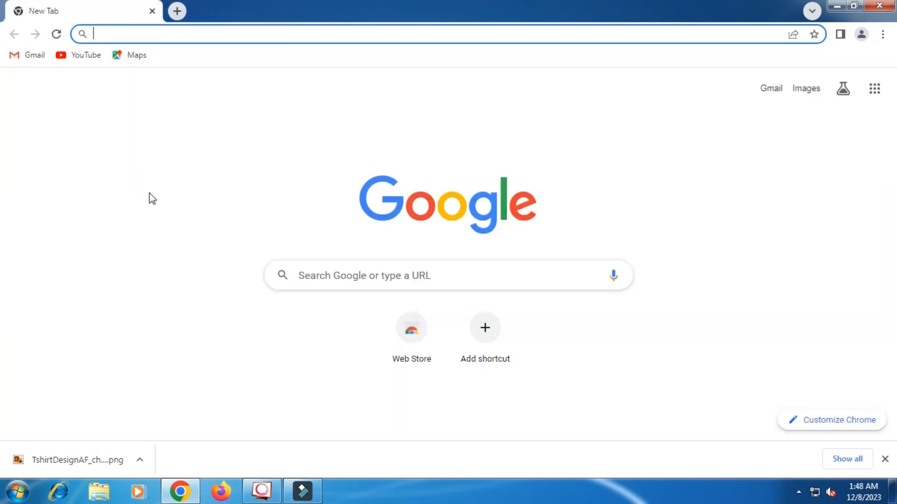
Search the web for "photopea" and open the Photopea online photo editor from the results
click(161, 34)
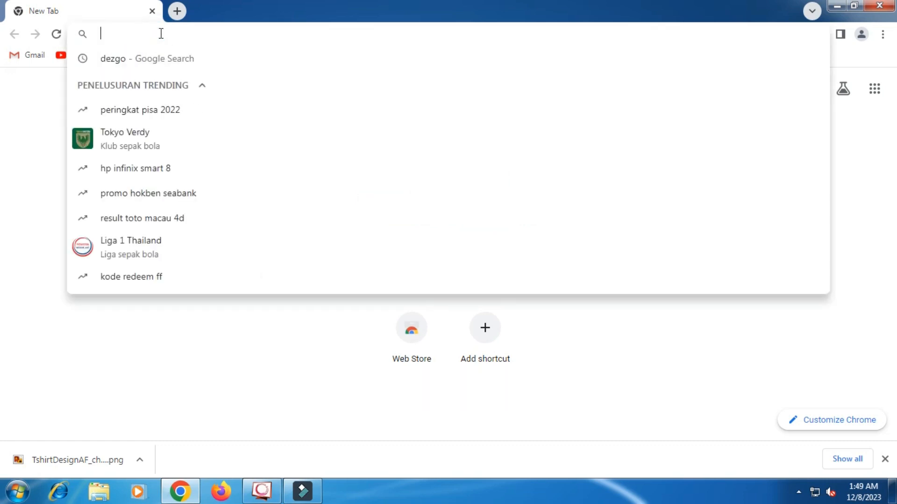
text(photopea)
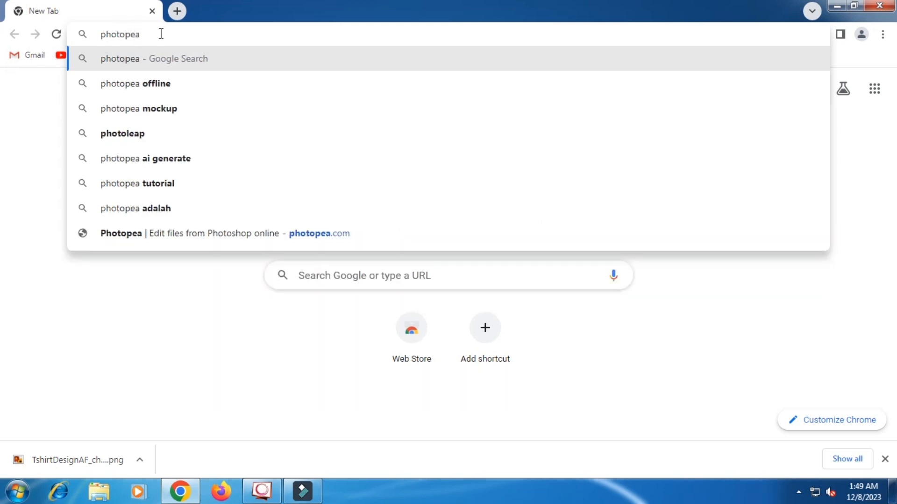
key(Return)
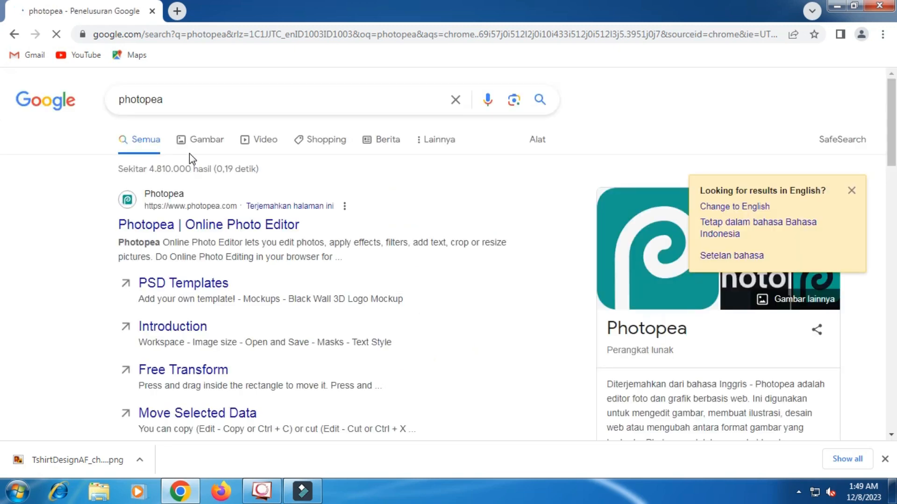
click(196, 228)
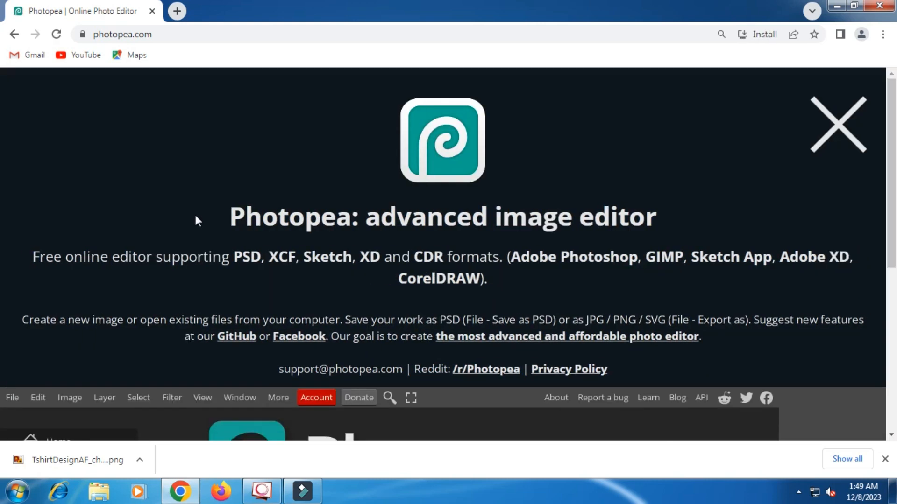
Start a new project and choose the square 1080 × 1080 px social media preset
scroll(195, 216, down, 5)
scroll(196, 215, down, 2)
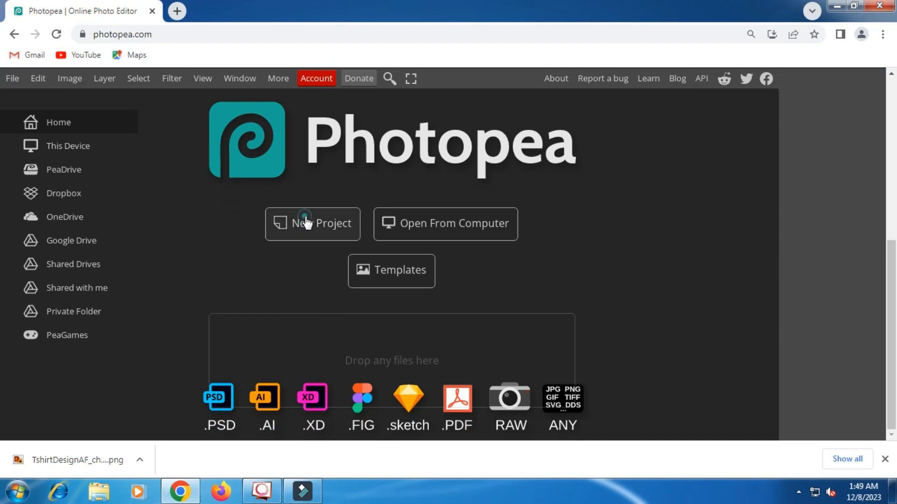
click(306, 222)
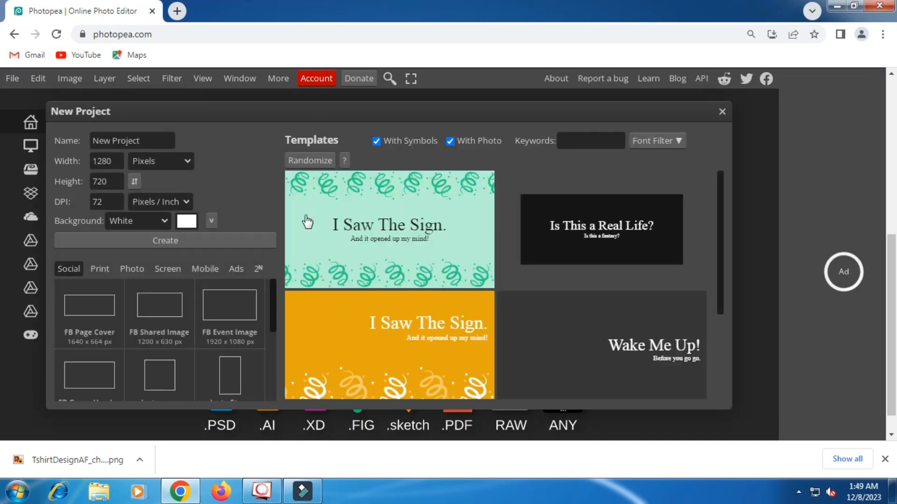
click(167, 369)
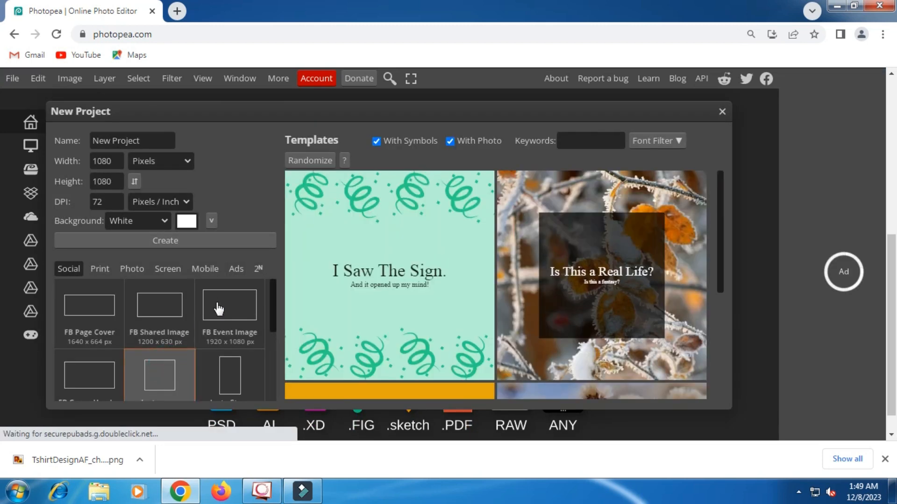
Exclude templates with photos, browse the remaining ones and open the green "I Saw The Sign." template with the darker green border
scroll(327, 276, down, 1)
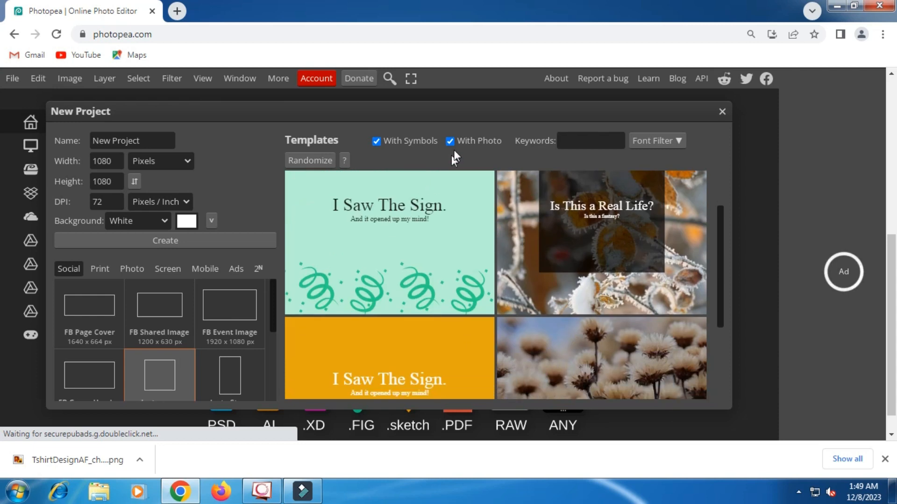
click(448, 144)
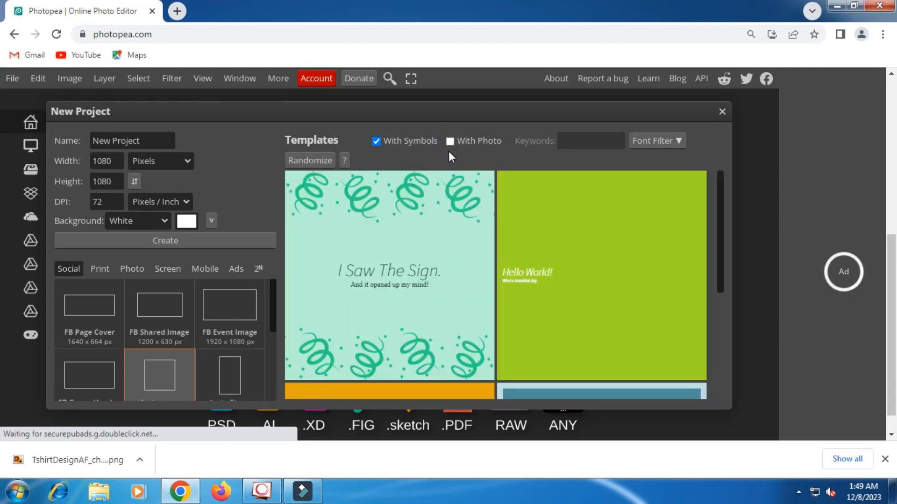
scroll(448, 212, down, 2)
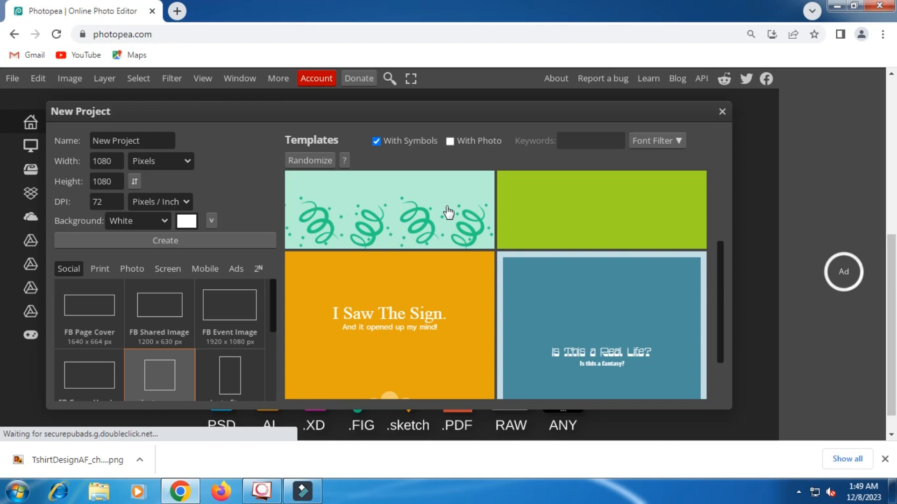
scroll(423, 228, down, 1)
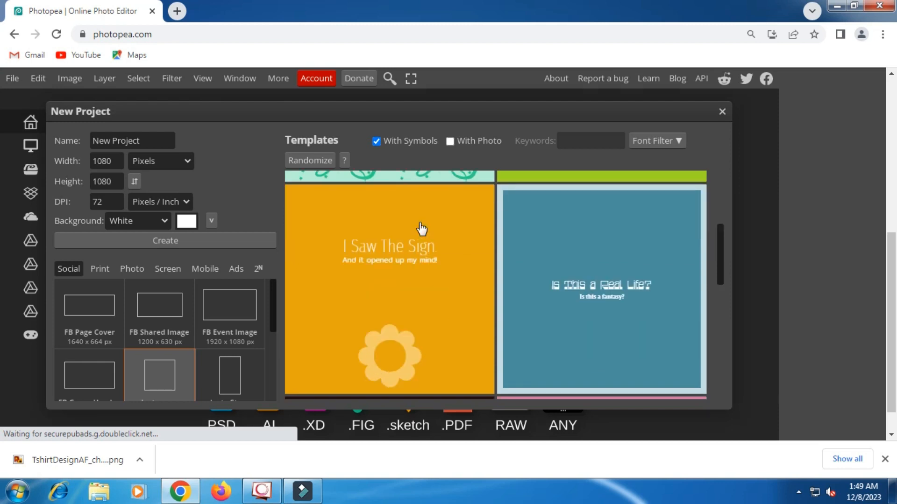
scroll(410, 236, up, 1)
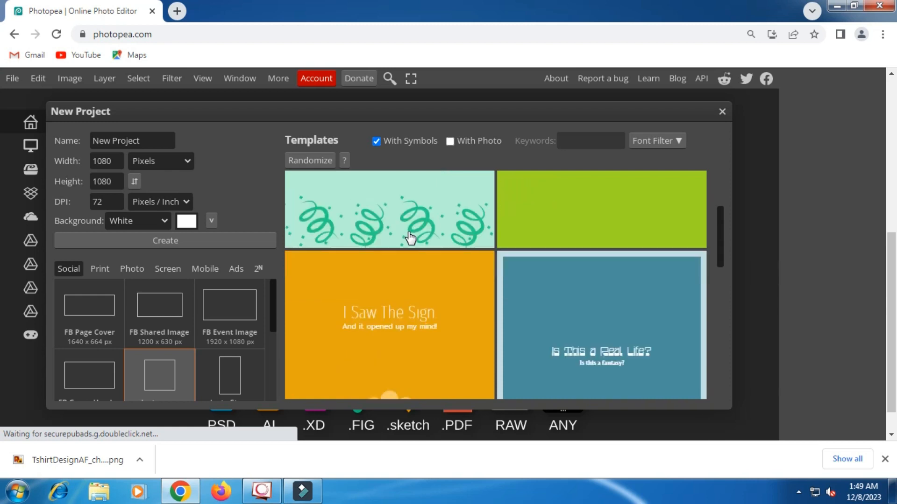
scroll(410, 239, down, 3)
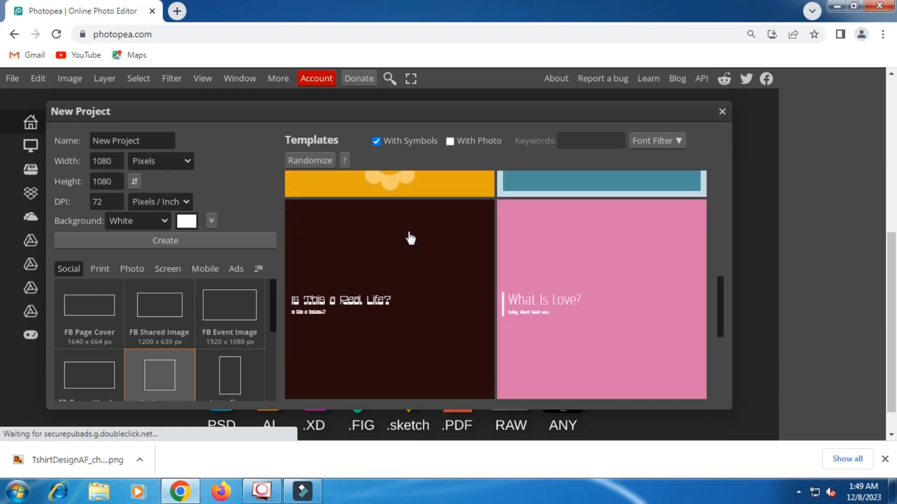
scroll(410, 238, down, 2)
scroll(410, 238, down, 2)
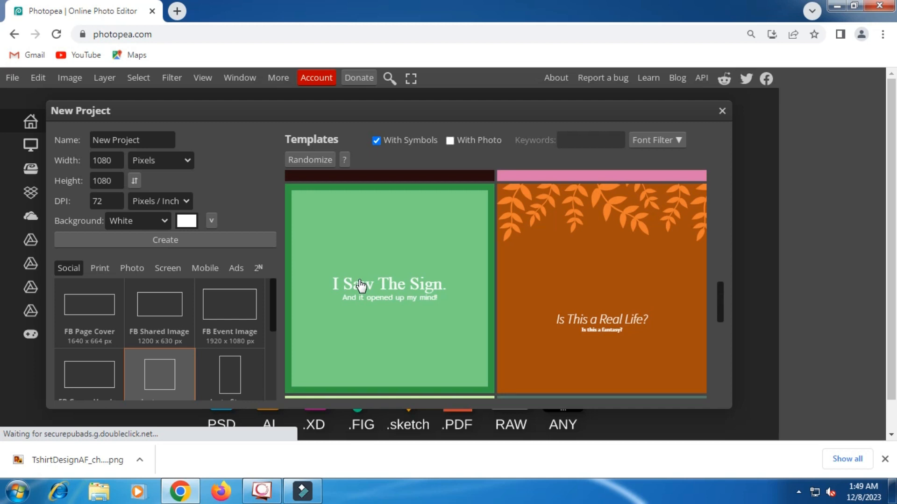
click(359, 286)
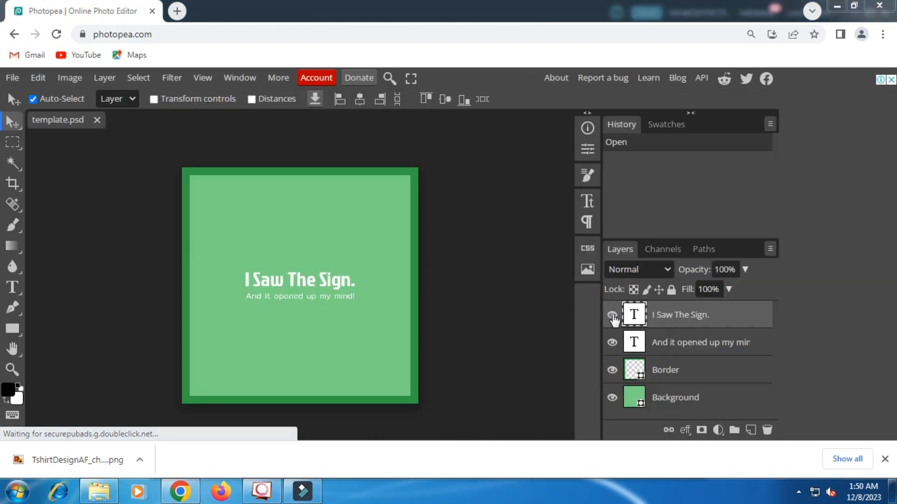
Toggle the visibility of the two text layers off and back on to check what each one contains
click(612, 315)
click(612, 316)
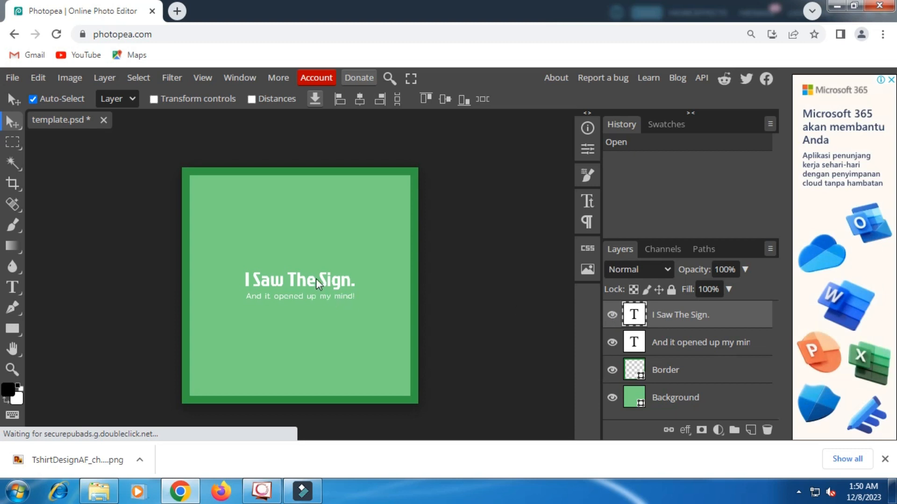
click(612, 315)
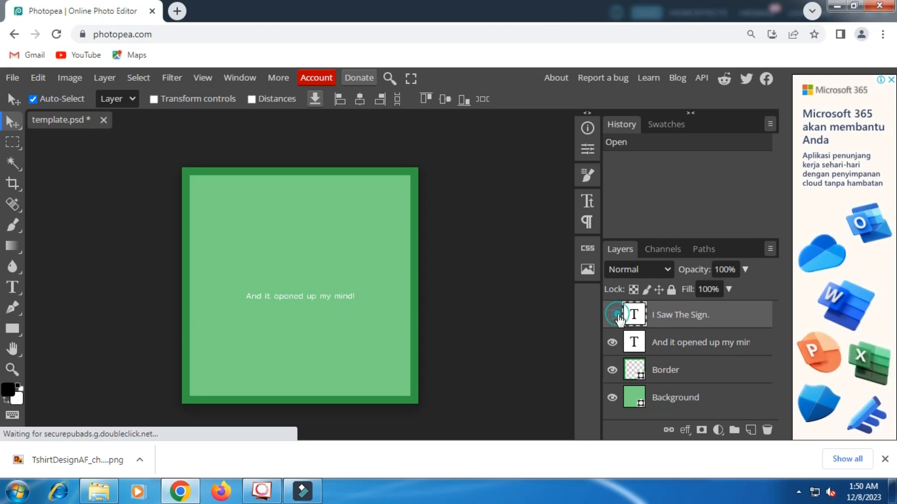
click(612, 315)
click(619, 339)
click(620, 338)
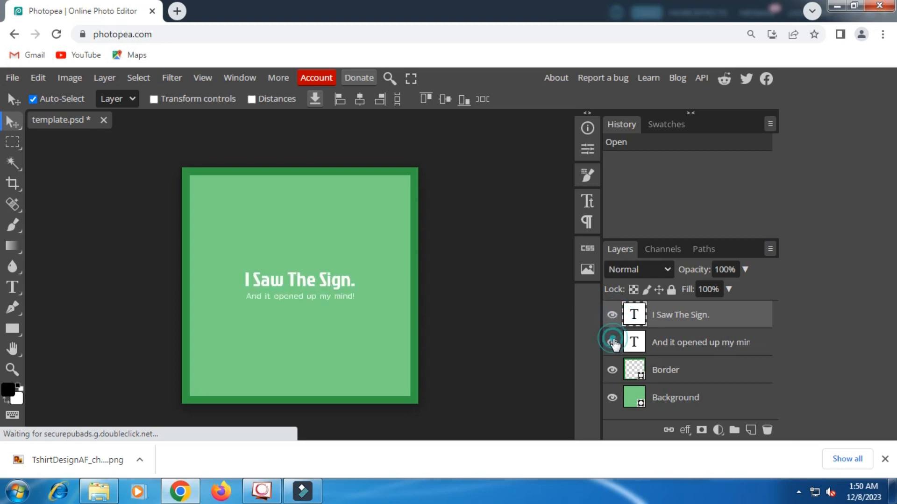
Delete the smaller "And it opened up my mind!" text layer and dismiss the browser's download bar
click(669, 344)
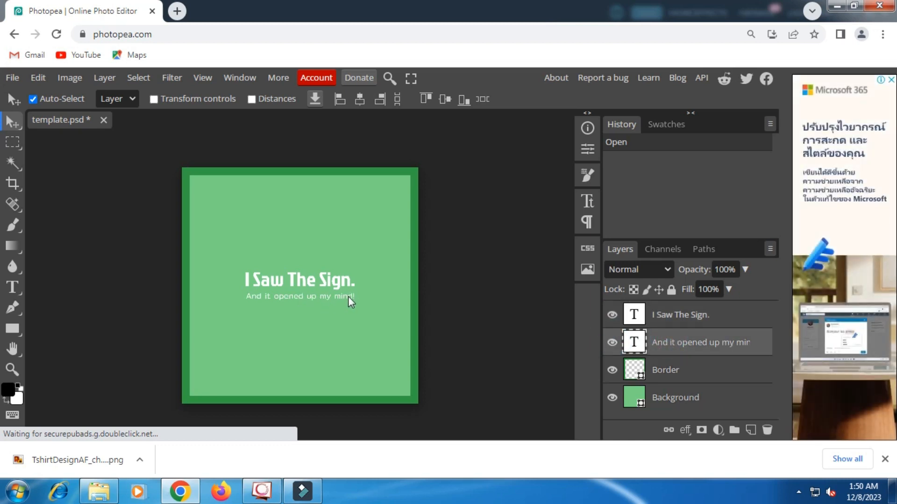
click(885, 459)
click(767, 467)
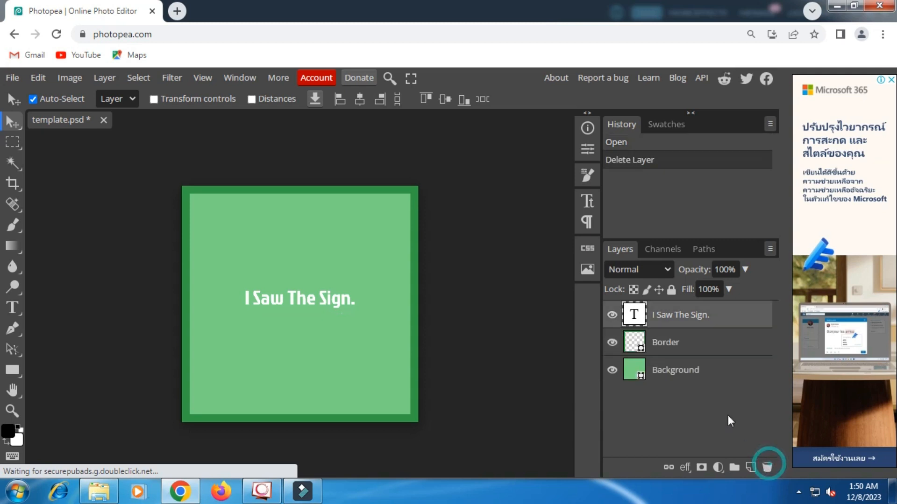
Check the Border layer by toggling its visibility, and delete it from the template
click(668, 348)
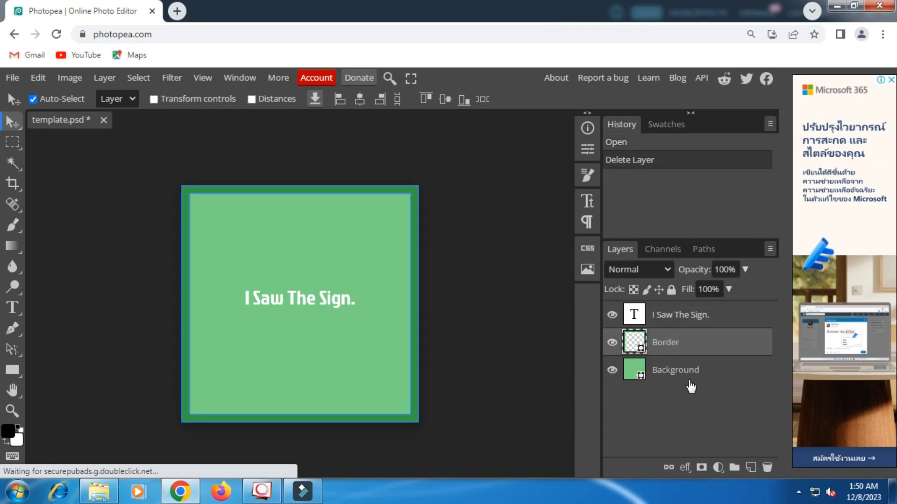
click(612, 344)
click(611, 343)
click(762, 466)
Delete the green Background layer and check the remaining "I Saw The Sign." text layer by toggling its visibility
click(678, 344)
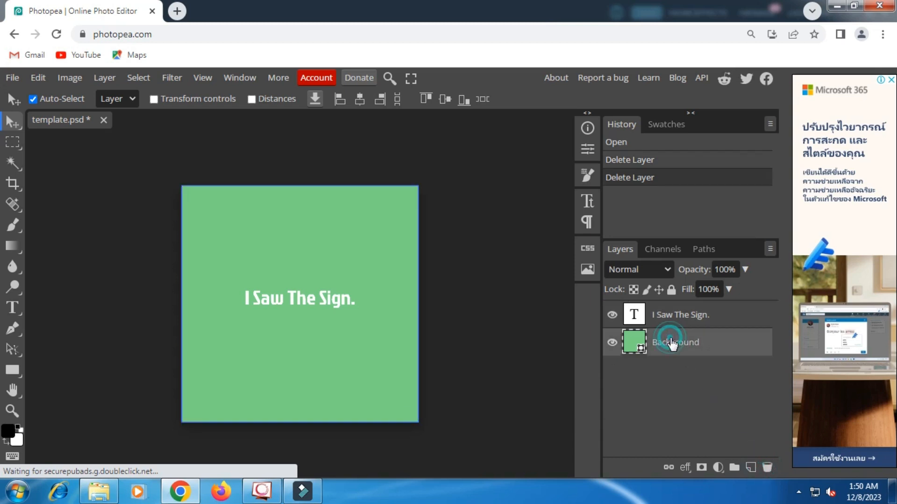
click(766, 467)
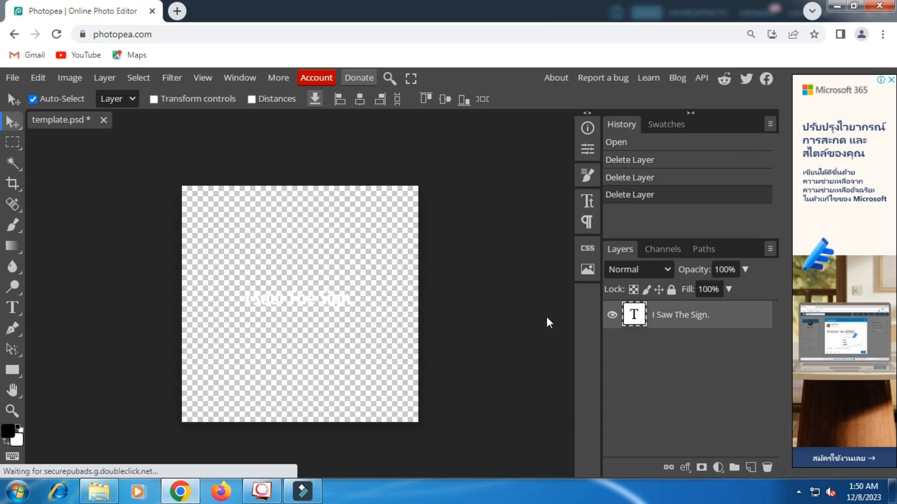
click(611, 315)
click(611, 315)
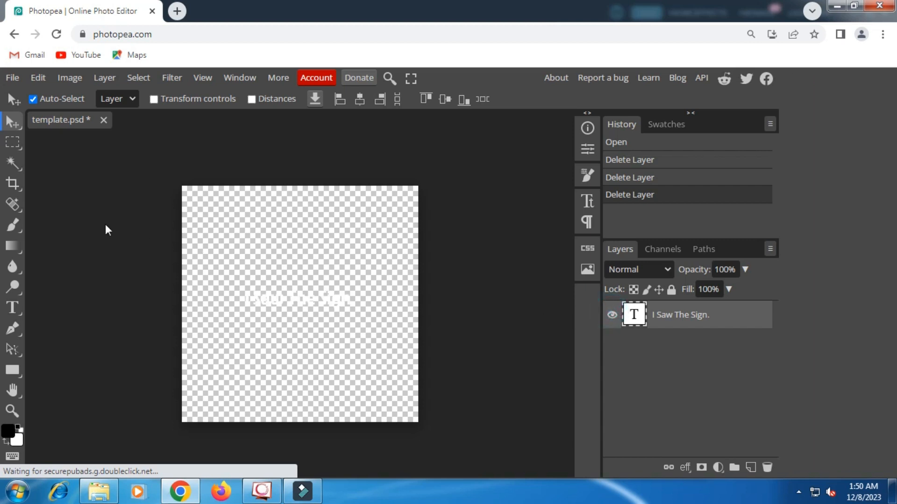
Place the TshirtDesignAF_chubby_kid_dance image from the Downloads folder into the template
click(11, 78)
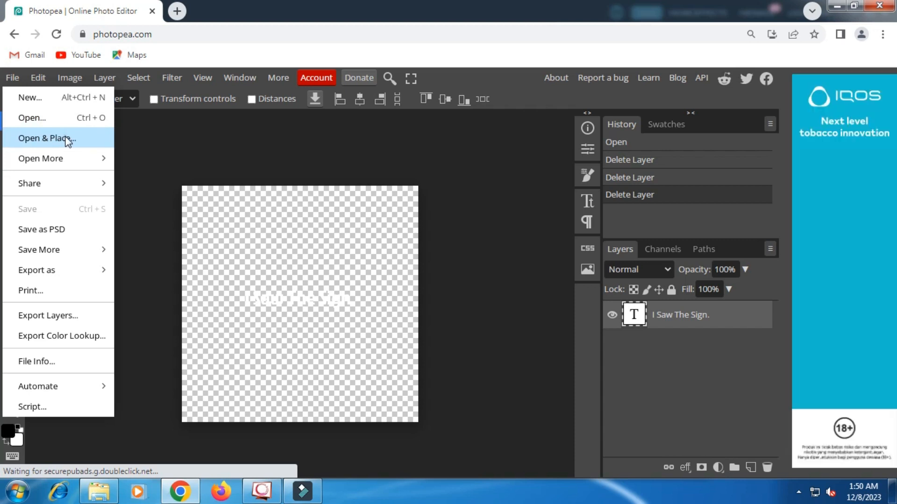
click(67, 139)
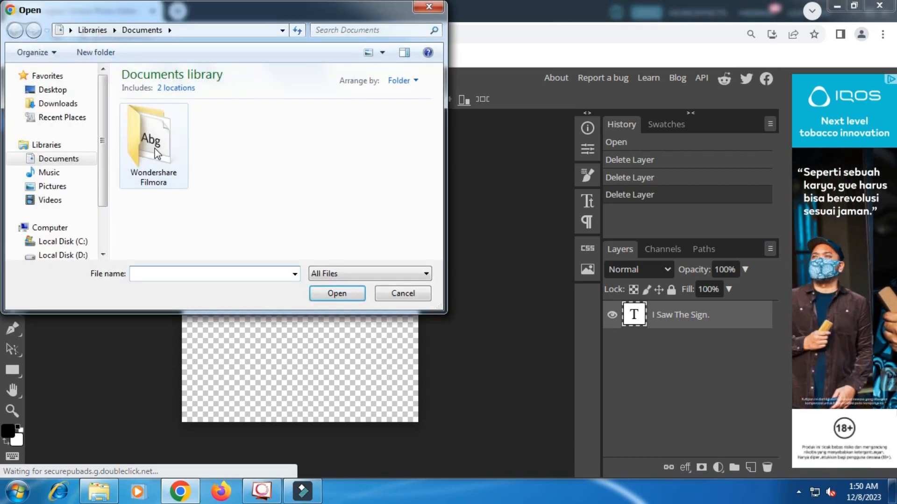
click(61, 103)
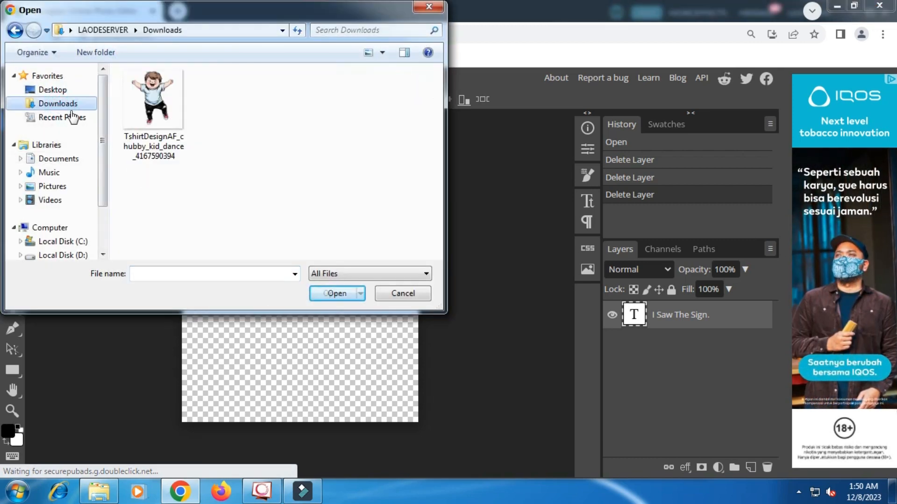
click(160, 121)
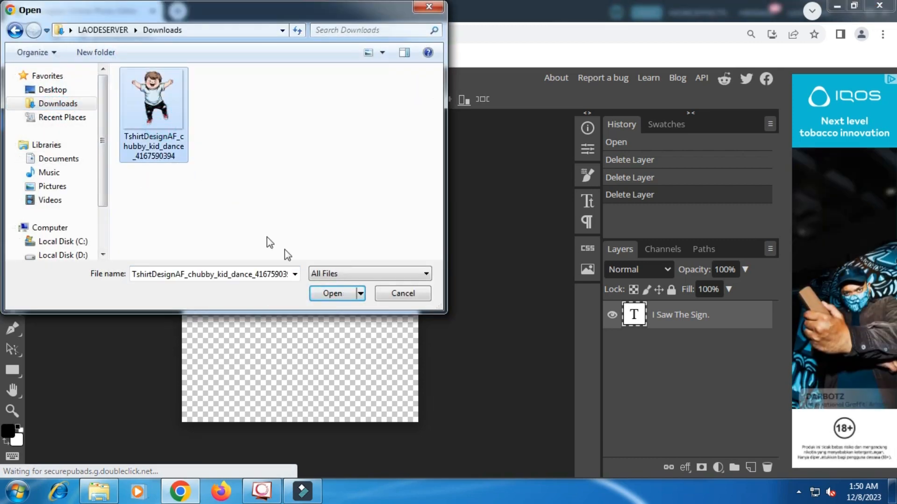
click(331, 293)
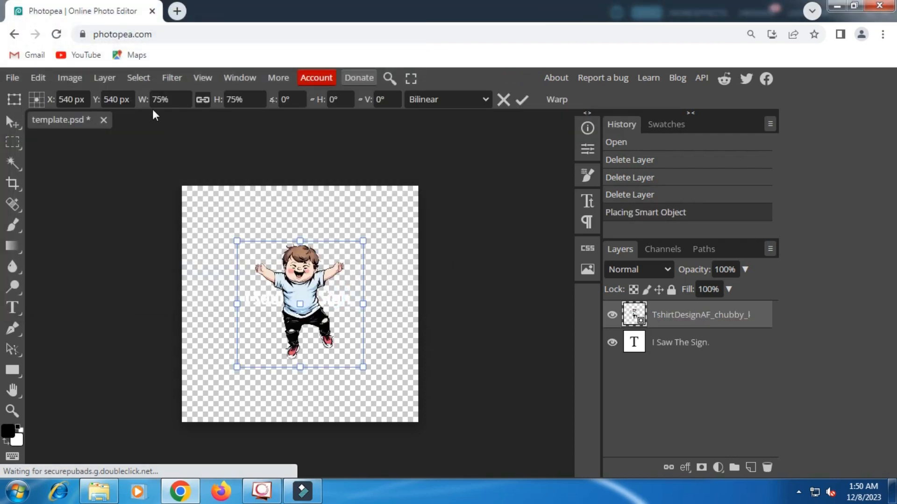
Scale the placed kid image to 124% and move it up to about Y 476 px, keeping it horizontally centred
drag(140, 100, 173, 113)
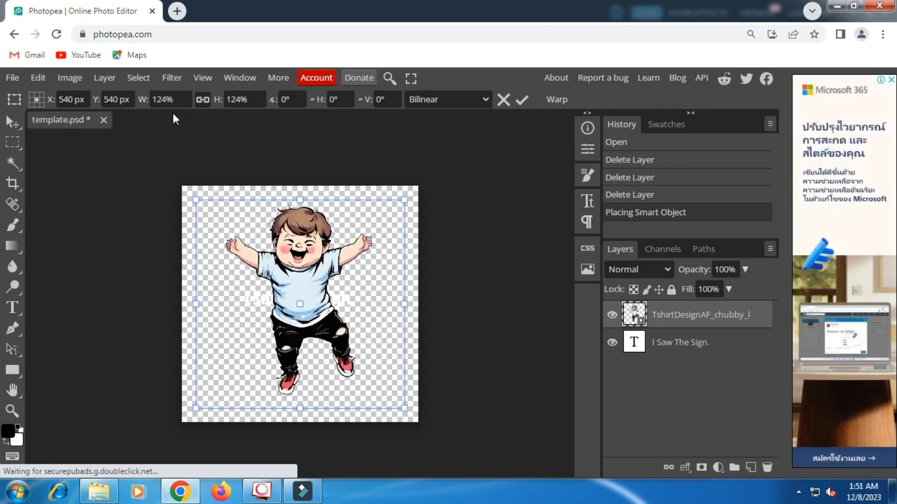
drag(316, 295, 322, 283)
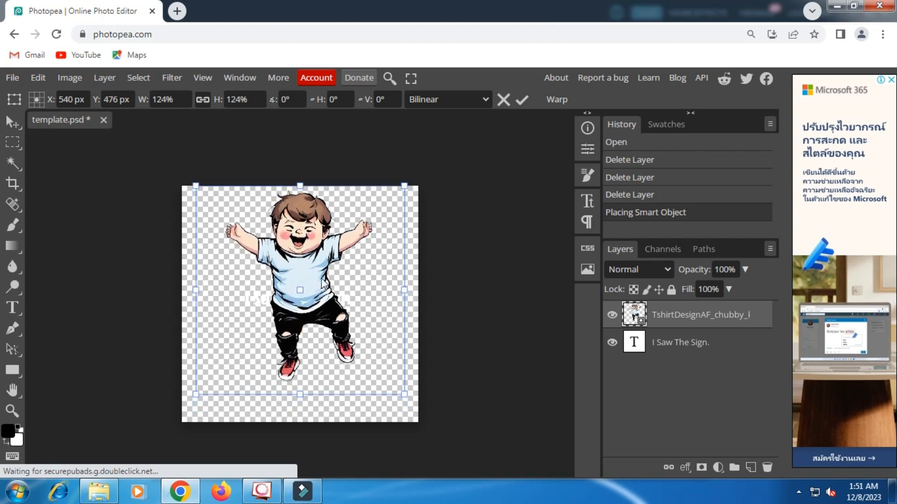
click(520, 107)
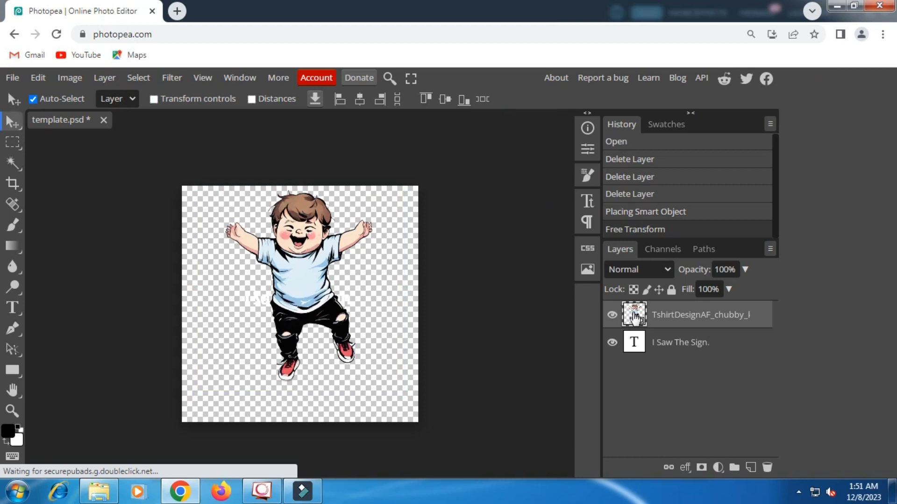
Move the "I Saw The Sign." text layer above the kid image, checking both layers by toggling their visibility
click(612, 315)
click(613, 316)
click(658, 314)
click(666, 315)
drag(671, 352, 665, 318)
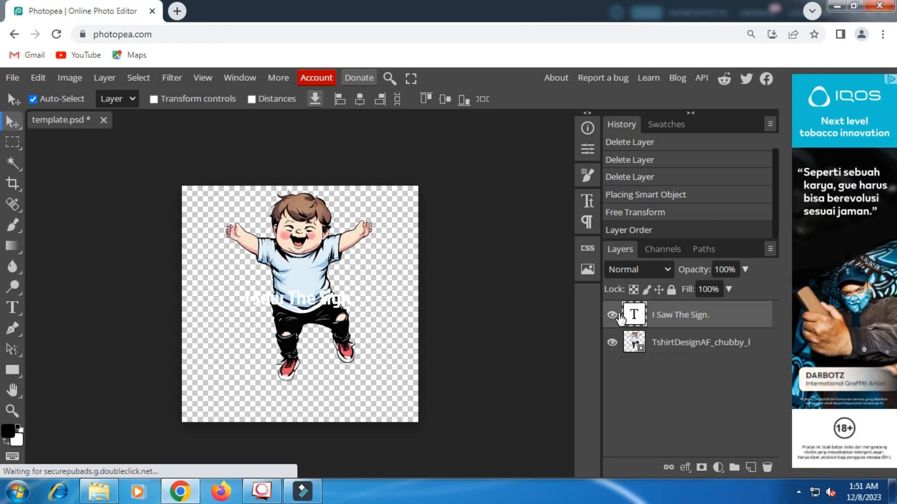
click(618, 314)
click(618, 315)
click(617, 315)
click(617, 314)
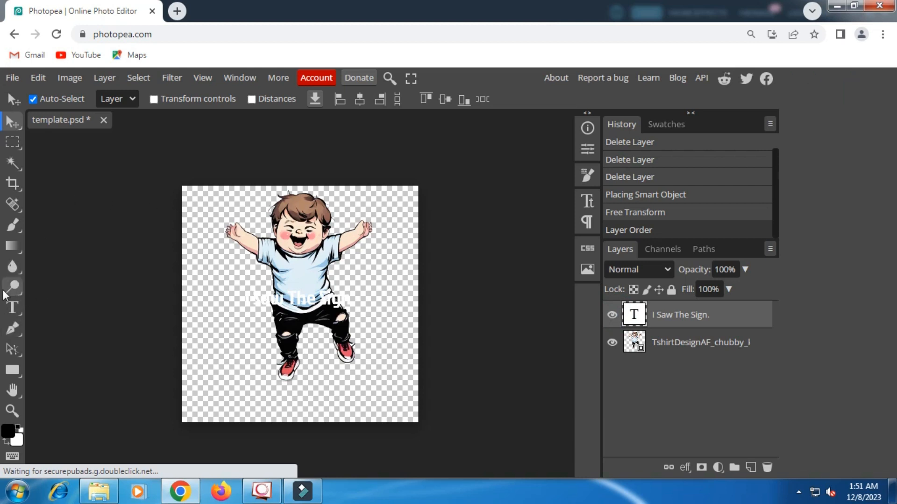
Set the "Saw The Sign." part of the text to 150 px and colour it near-black (050505)
click(12, 308)
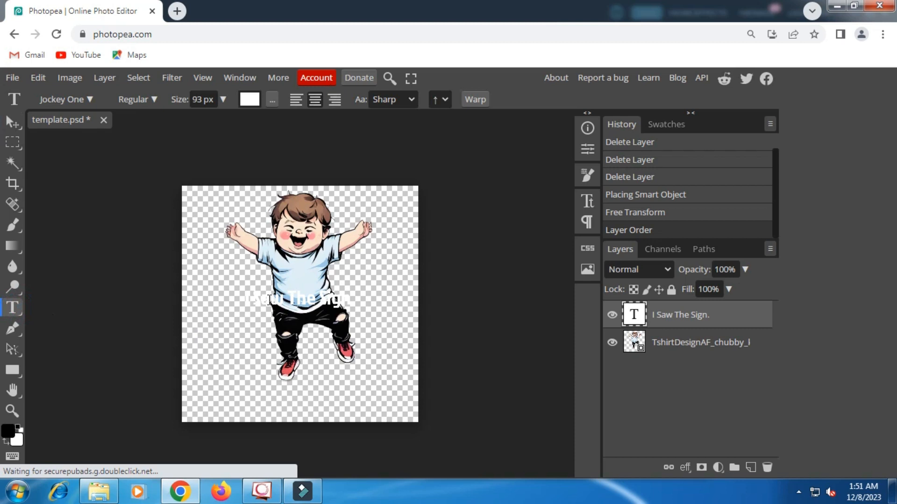
click(300, 301)
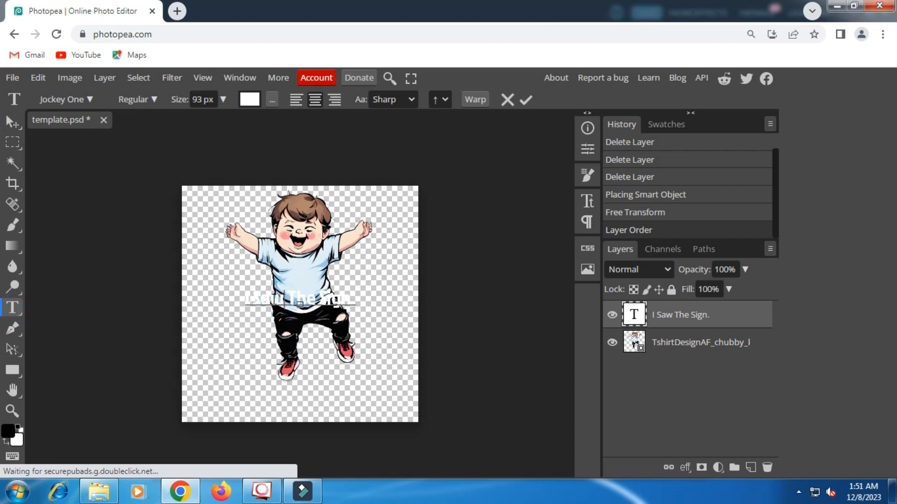
click(251, 298)
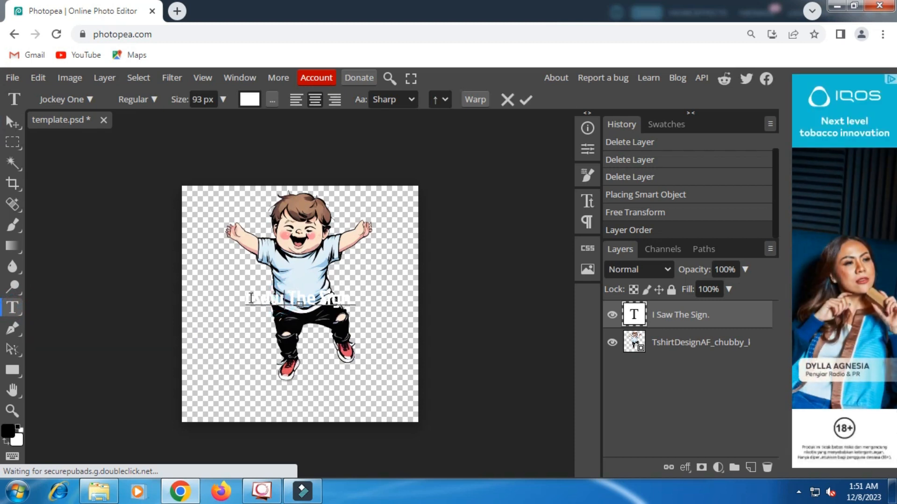
drag(251, 298, 366, 298)
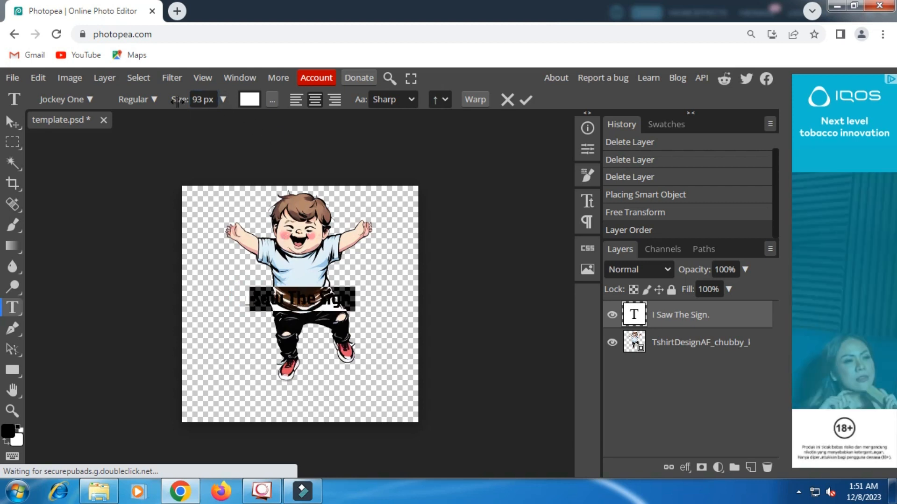
drag(177, 100, 208, 103)
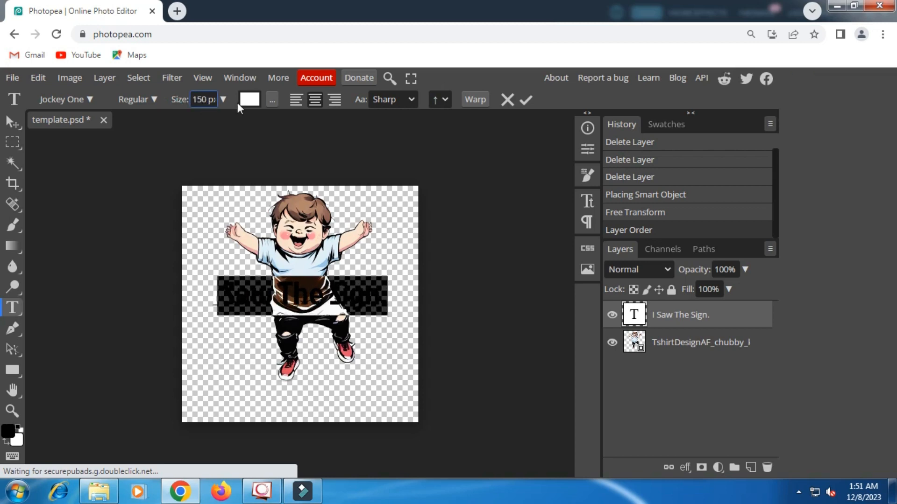
click(250, 100)
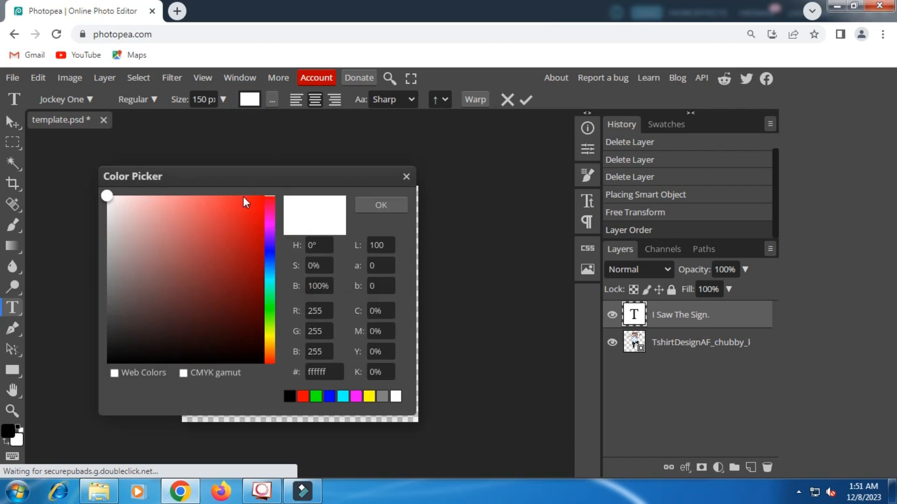
click(111, 363)
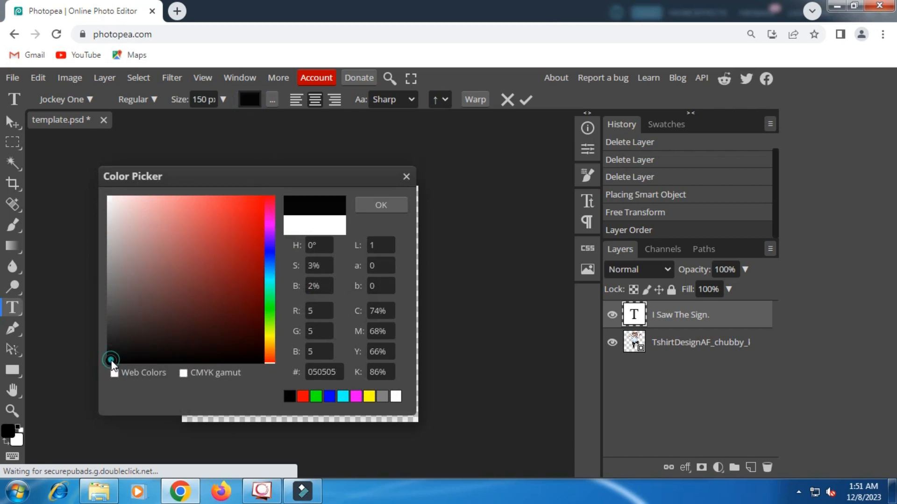
click(381, 206)
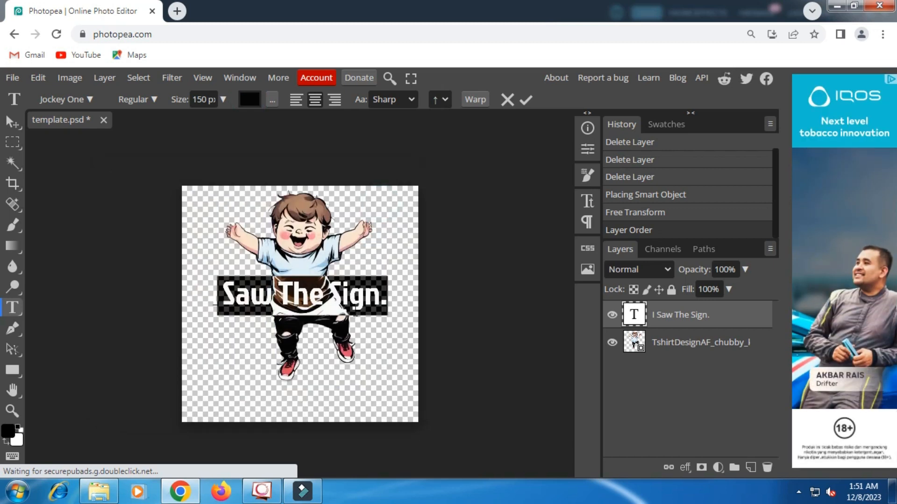
Replace the words "Saw The Sign." in the text layer with "GEMOY"
click(378, 296)
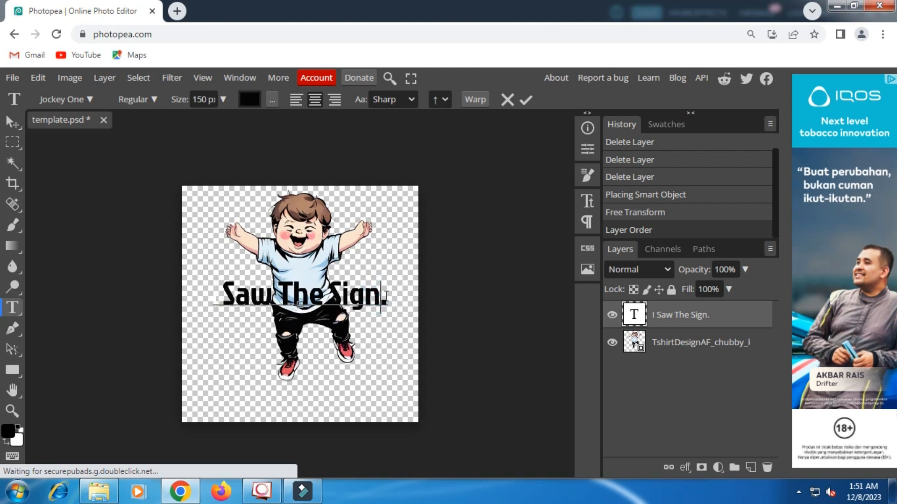
click(387, 296)
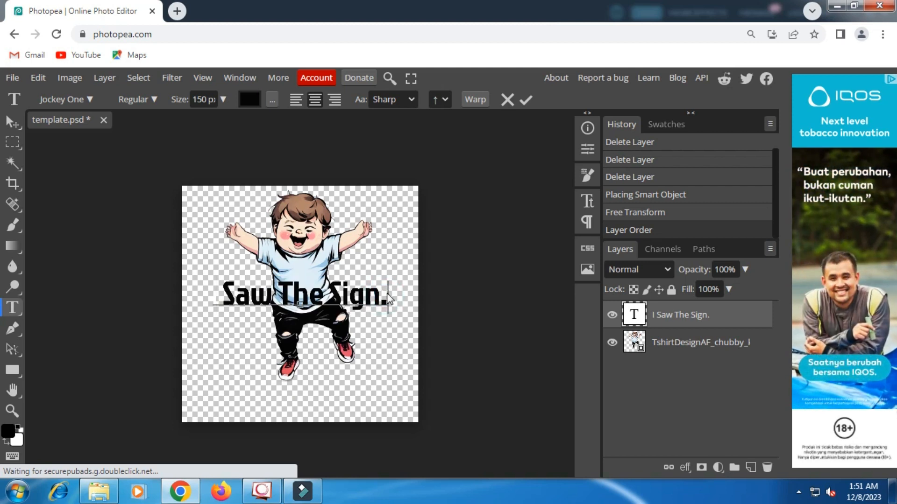
key(BackSpace)
key(BackSpace)
key(BackSpace)
key(BackSpace)
key(BackSpace)
key(BackSpace)
key(BackSpace)
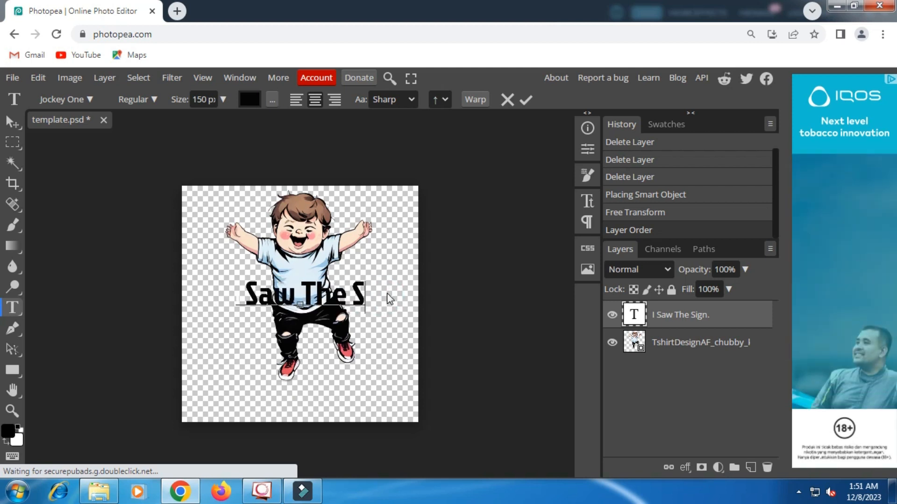
key(BackSpace)
key(BackSpace)
key(BackSpace)
key(BackSpace)
key(BackSpace)
key(BackSpace)
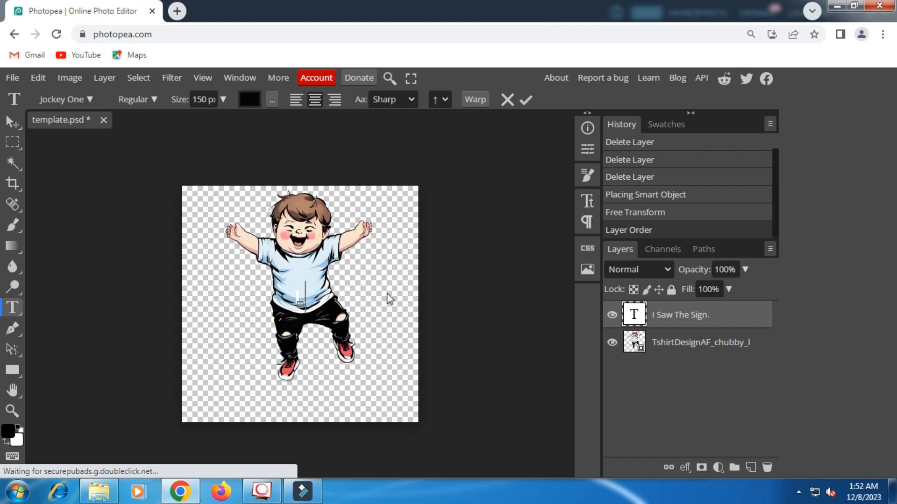
text(GE)
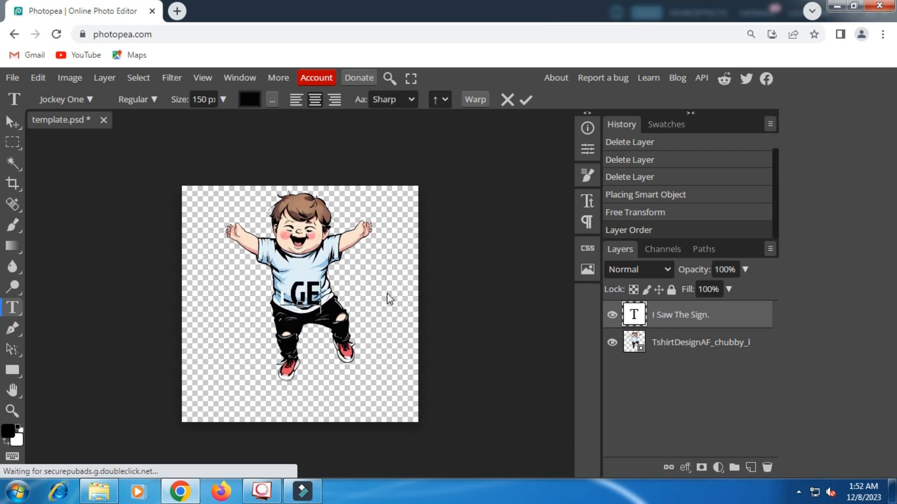
text(MOY)
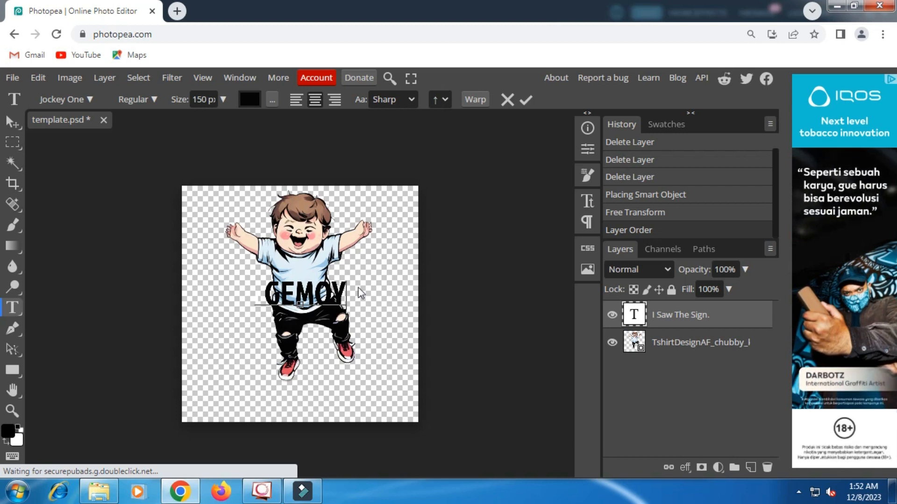
Change the word GEMOY to the Jomhuria font at 346 px and commit the text edit
drag(346, 292, 254, 276)
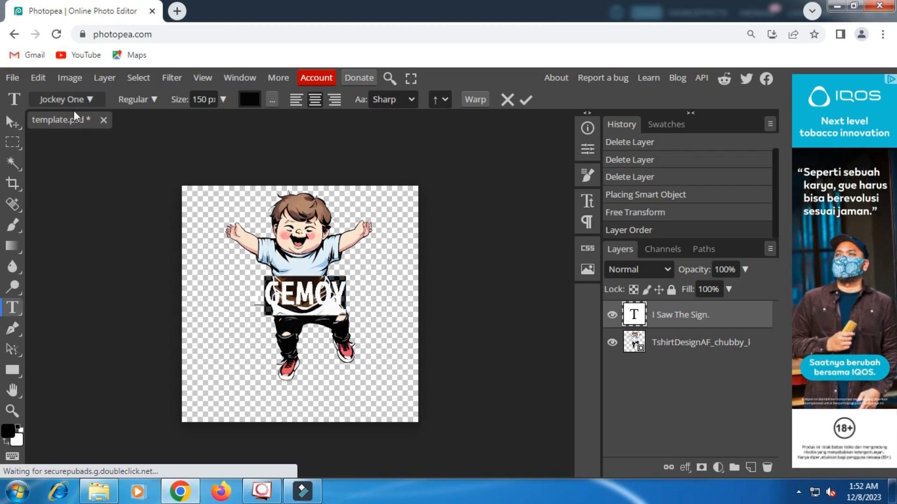
click(90, 99)
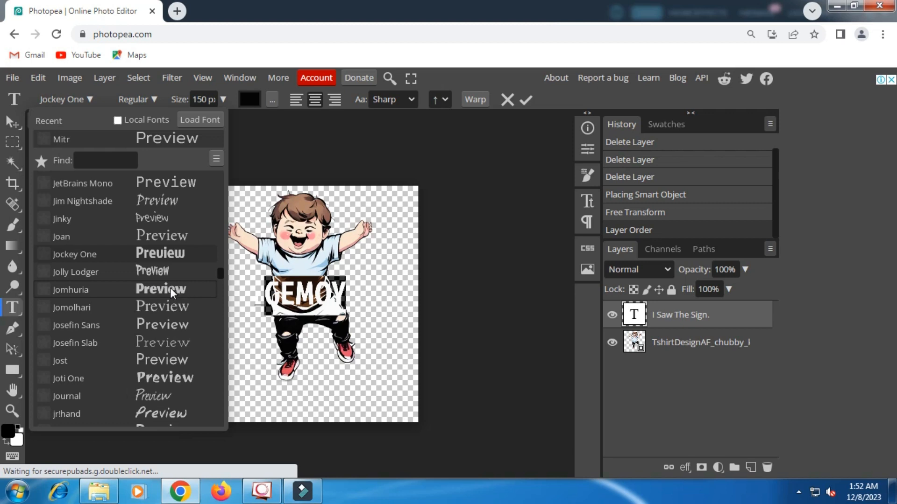
click(170, 289)
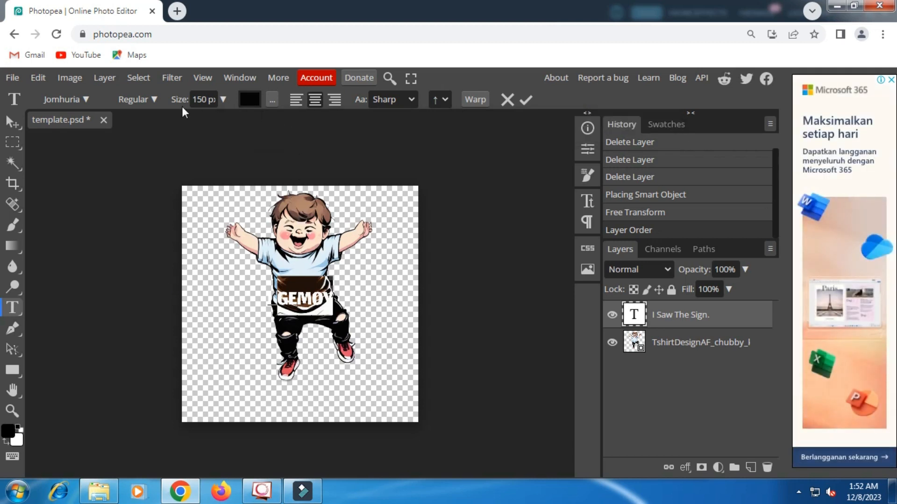
drag(179, 100, 283, 122)
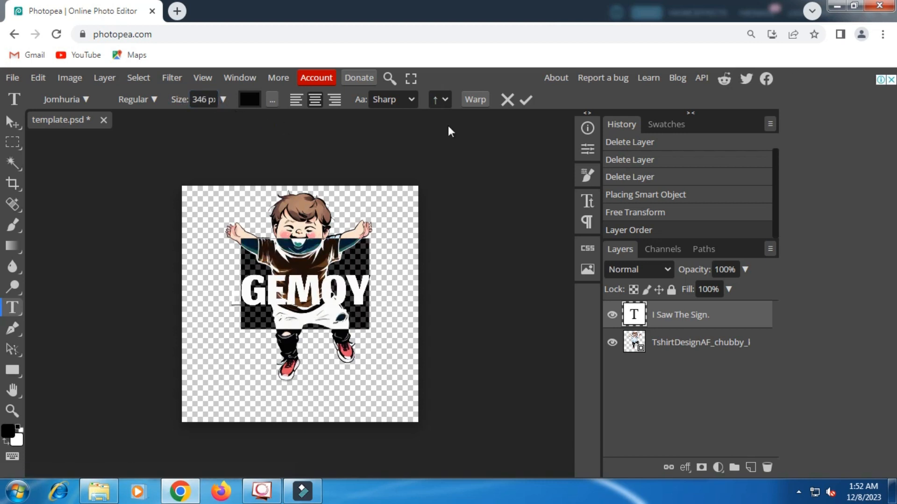
click(525, 101)
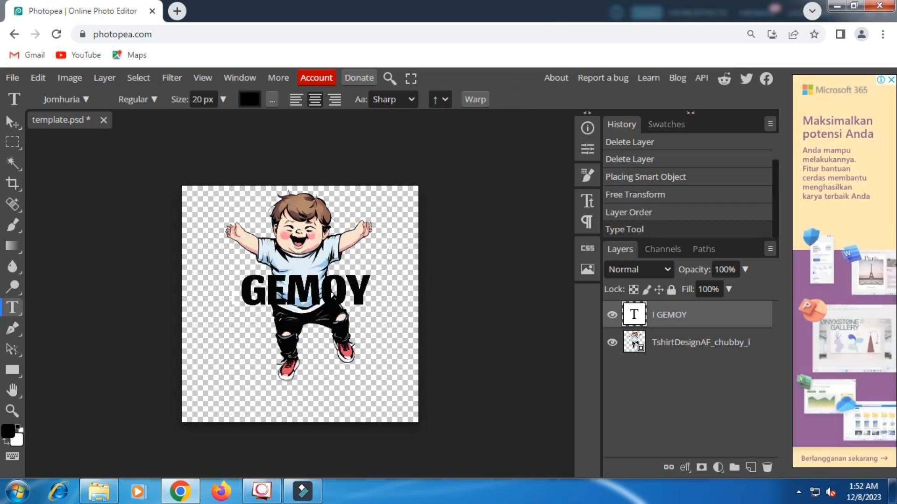
Toggle the GEMOY text layer's visibility off and on, and move the text straight down to the kid's feet
click(617, 318)
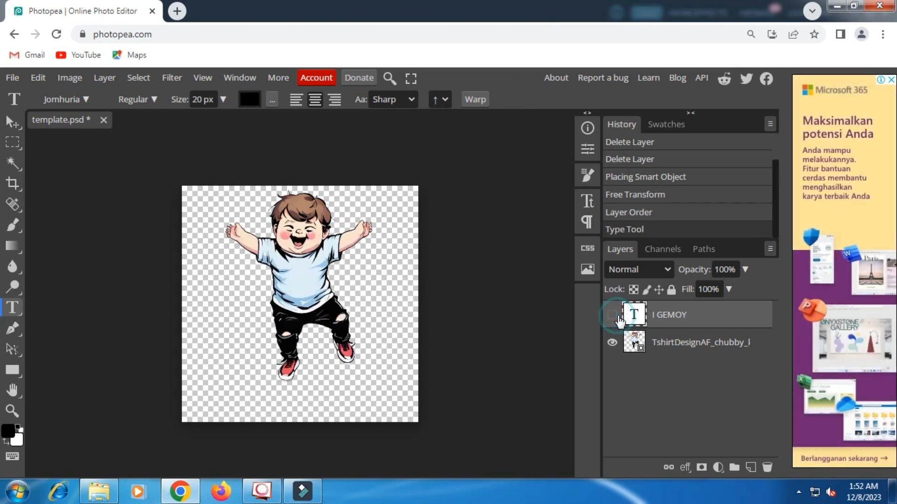
click(618, 318)
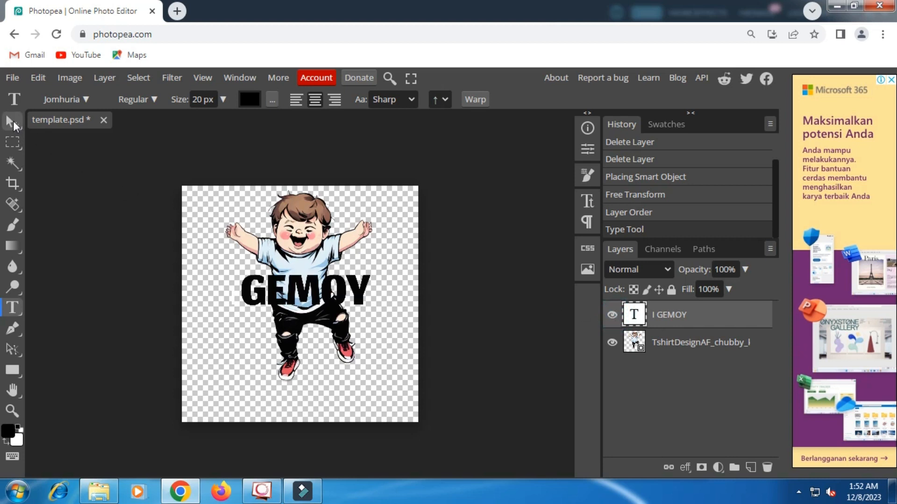
click(13, 121)
click(55, 121)
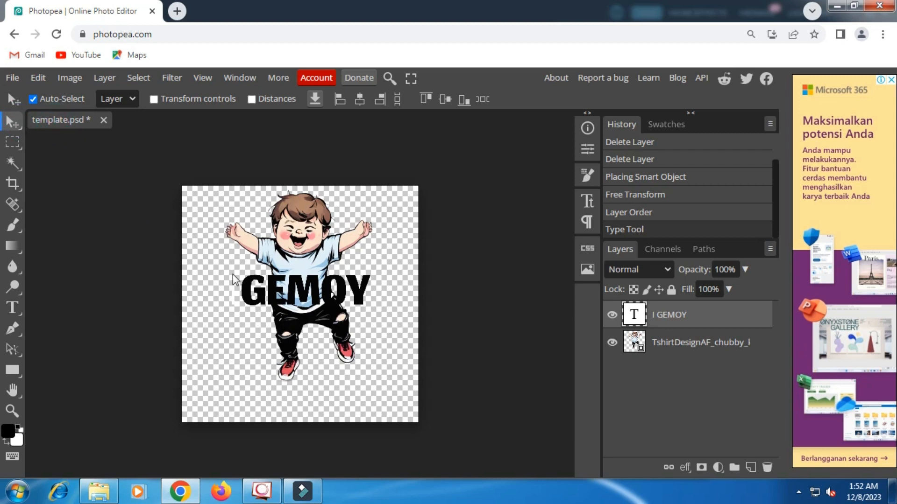
drag(297, 288, 298, 374)
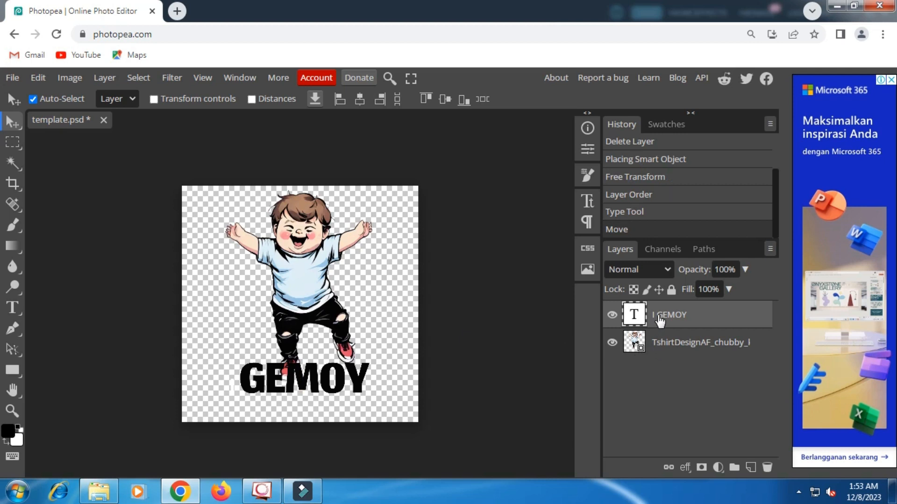
Add a Color Overlay to the GEMOY text layer in light blue 99c4e3, sampled from the kid's shirt
right_click(659, 321)
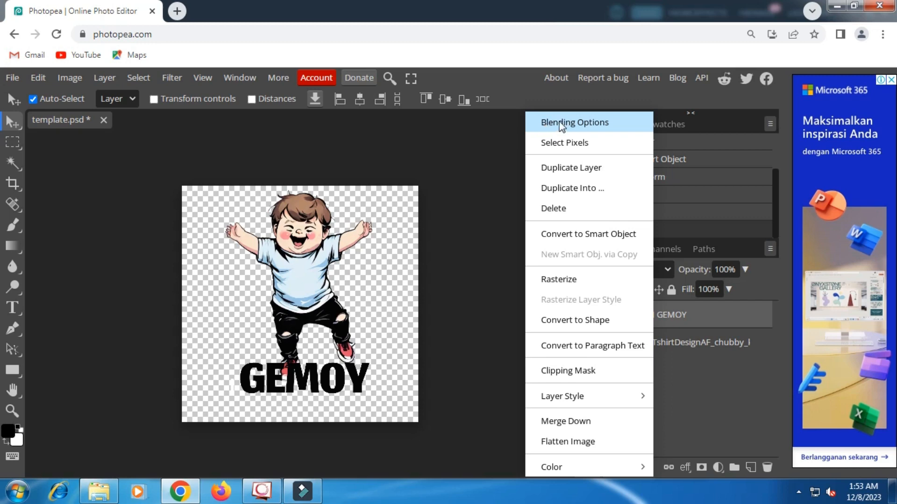
click(540, 124)
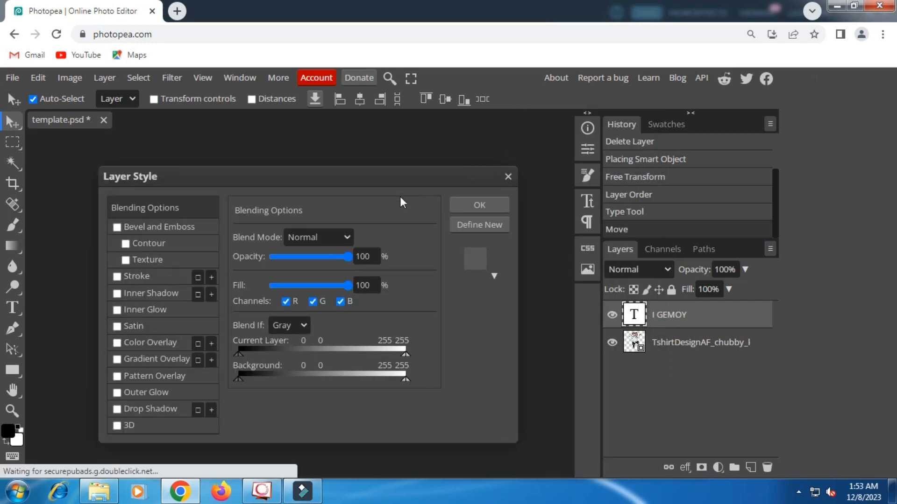
drag(206, 180, 488, 165)
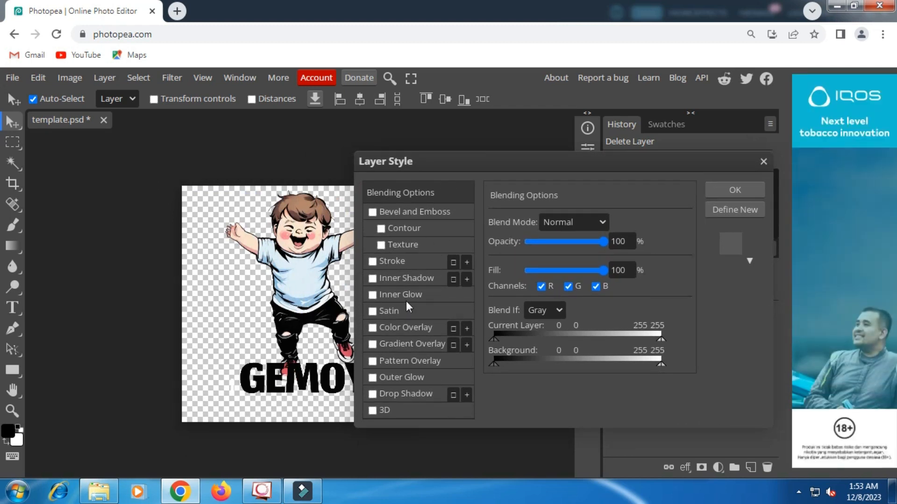
click(397, 328)
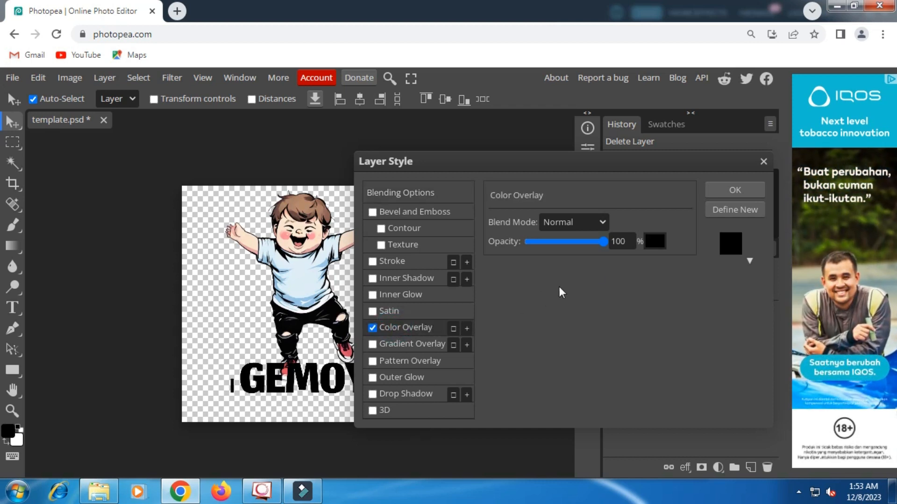
click(654, 242)
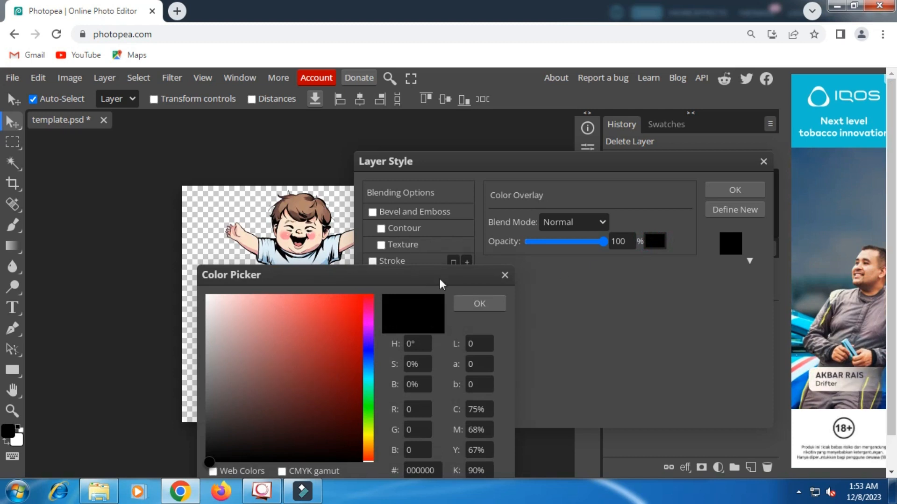
drag(397, 282, 539, 275)
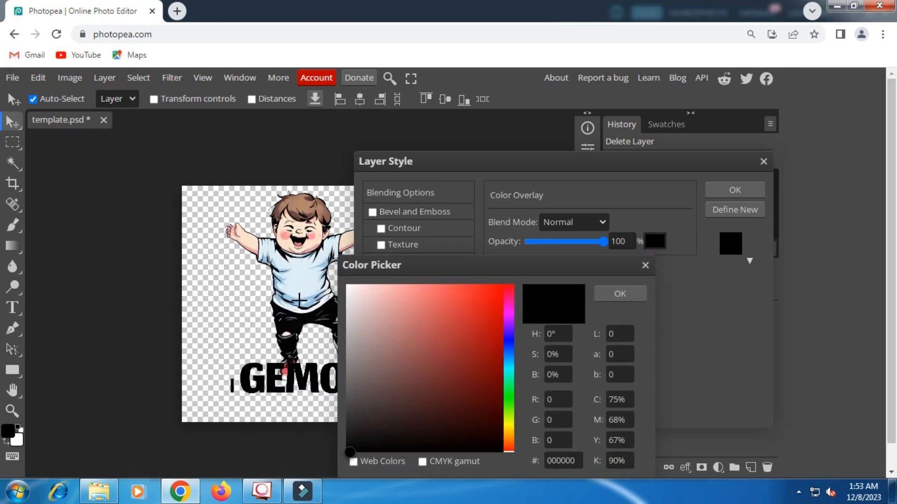
click(299, 300)
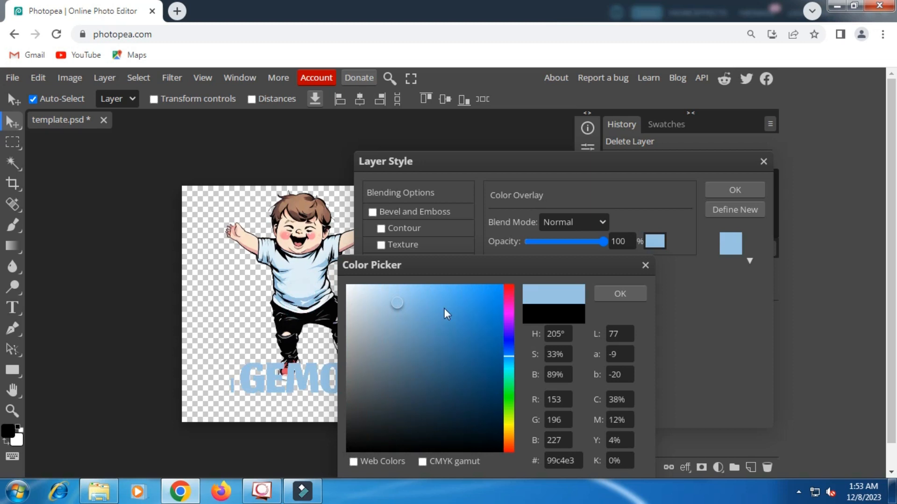
click(609, 295)
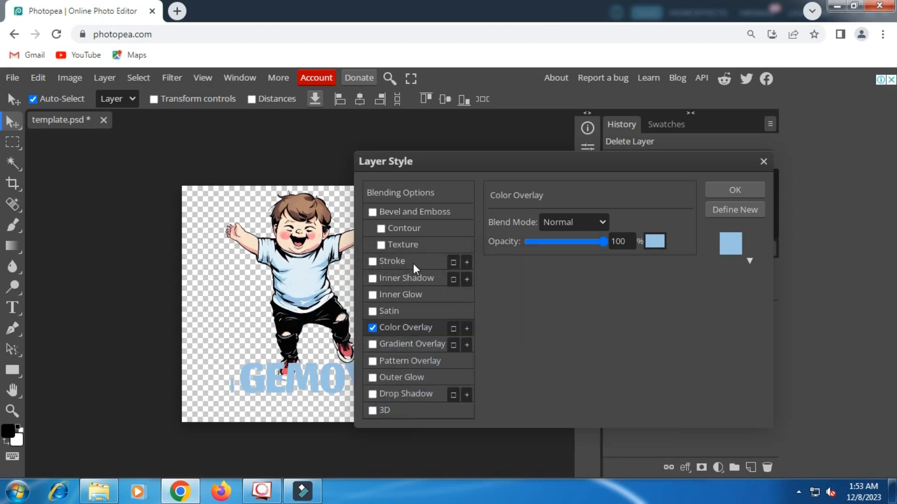
Add an outside stroke of 6 px to the GEMOY text in brown b0876c, sampled from the kid's hair
click(398, 264)
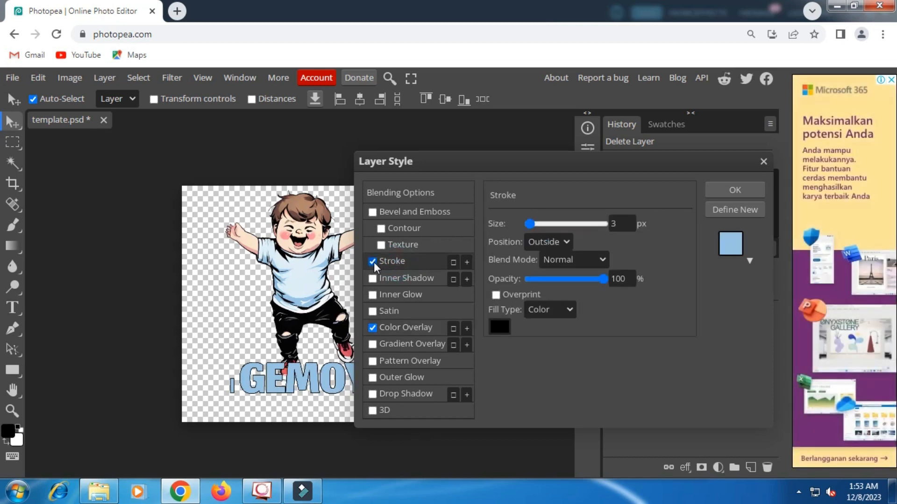
click(499, 327)
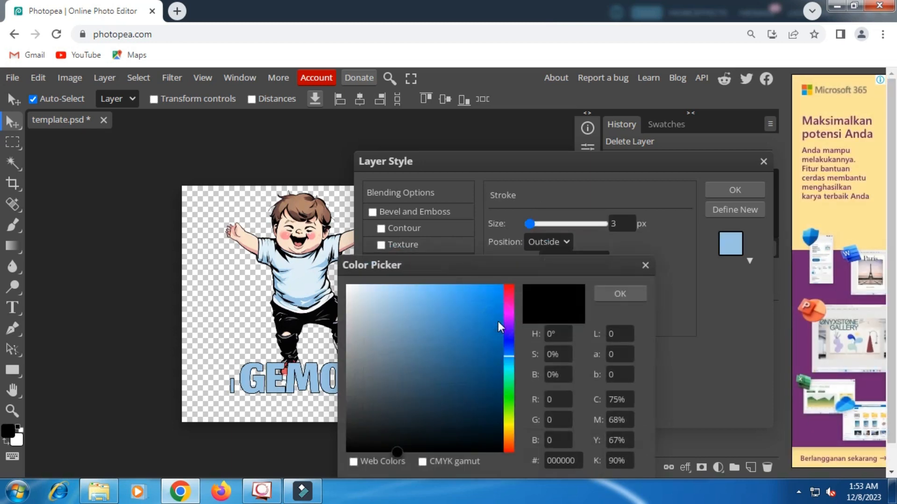
click(304, 208)
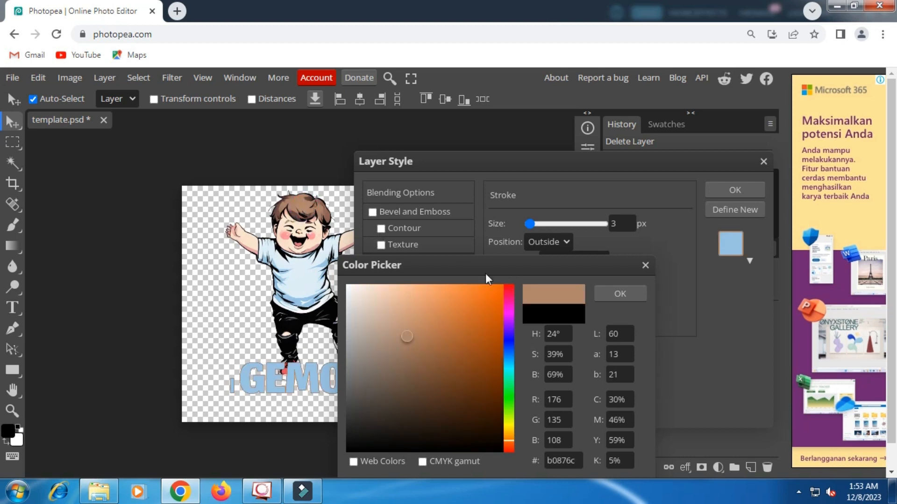
click(610, 295)
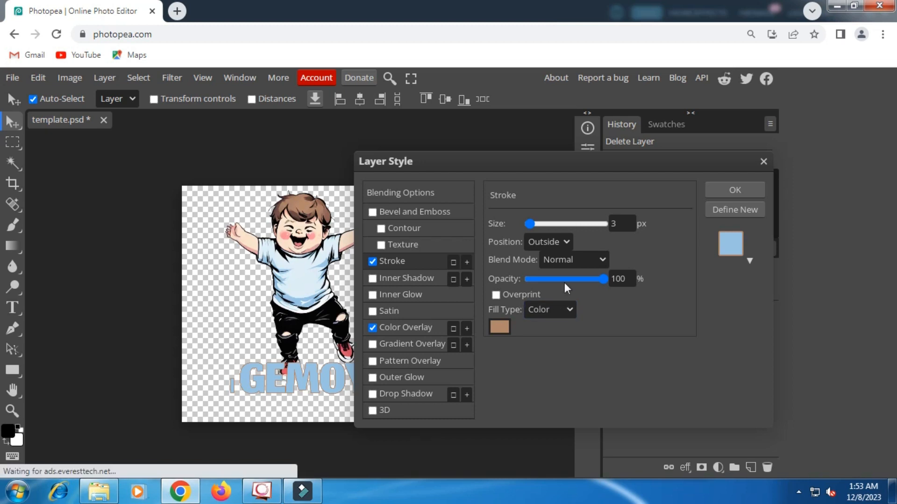
click(623, 224)
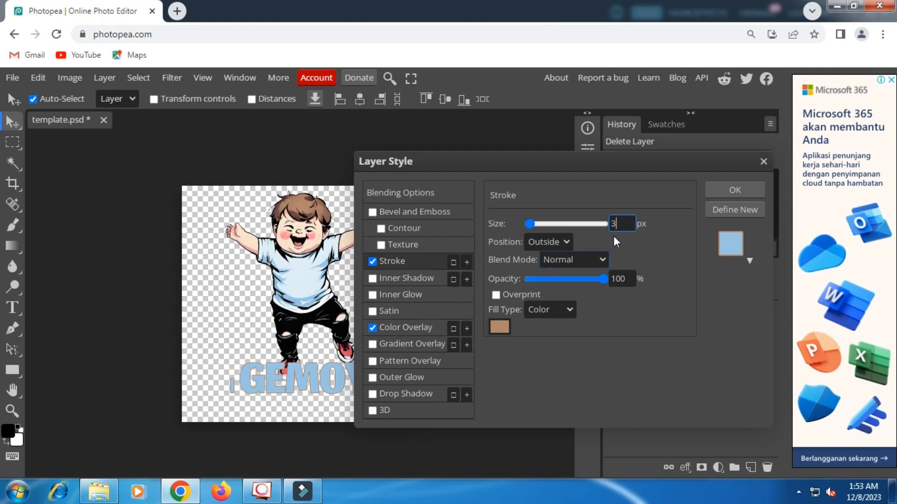
text(5)
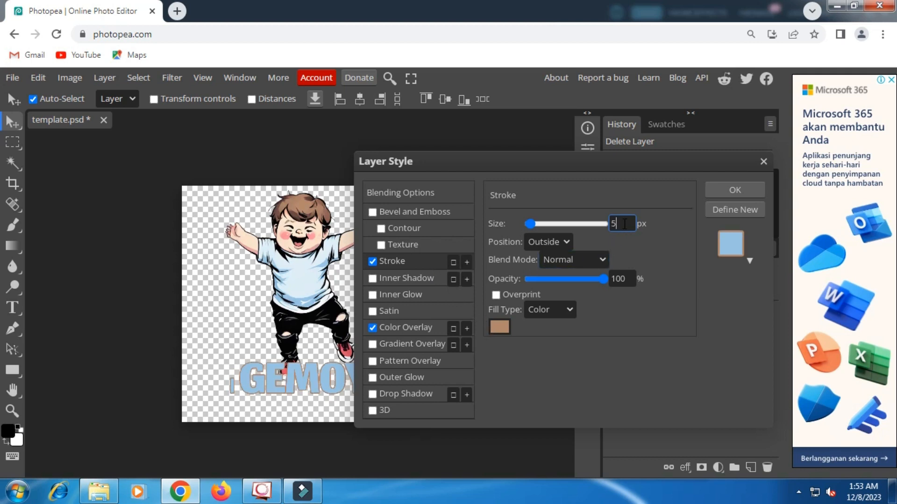
Add a second outside stroke of 14 px to the text in red de5467, sampled from the kid's shoe
click(466, 263)
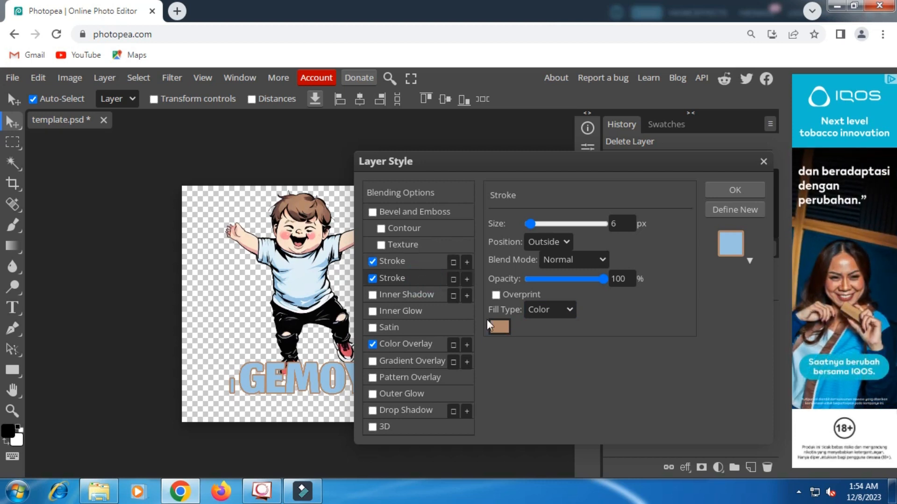
click(496, 329)
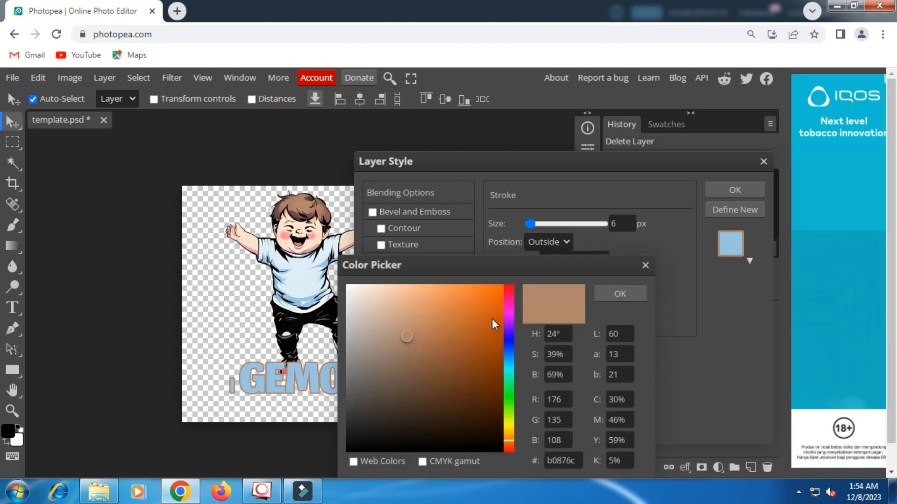
drag(490, 270, 534, 231)
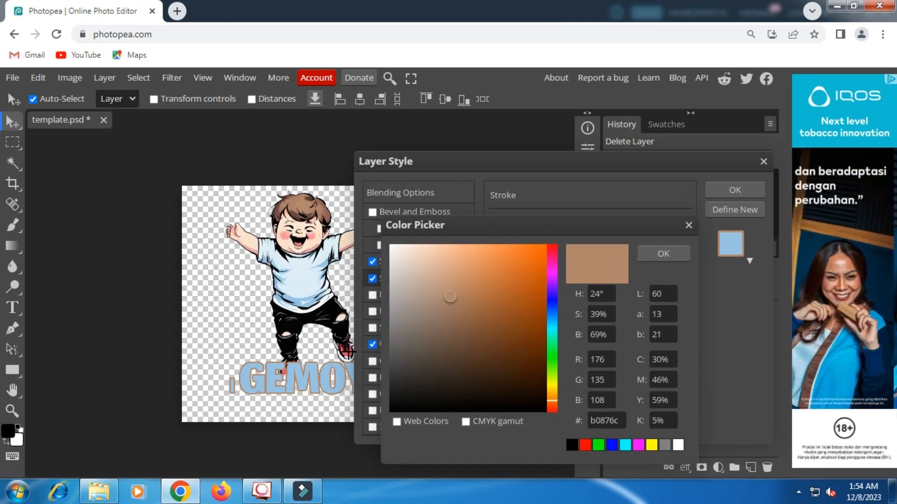
click(346, 353)
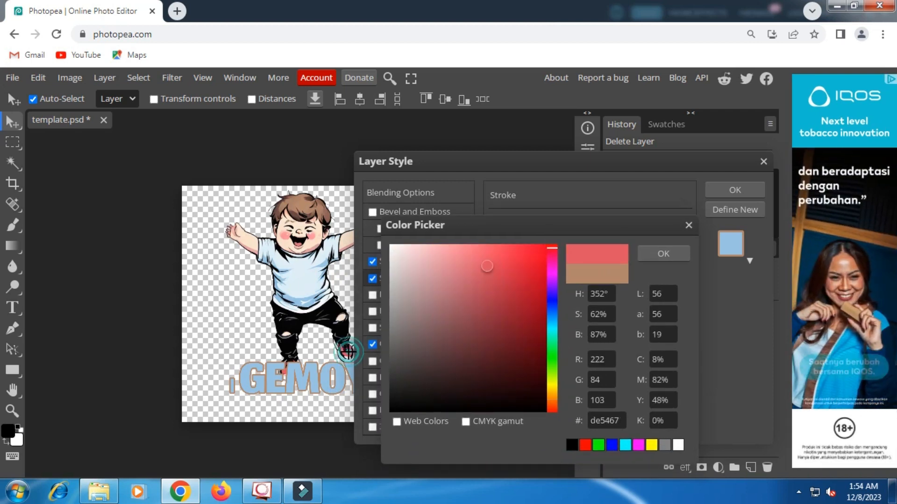
click(659, 255)
click(626, 223)
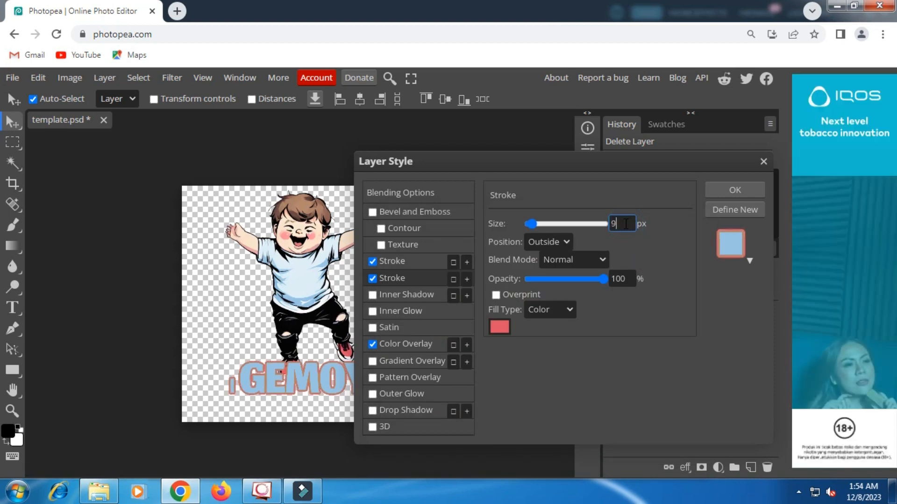
key(BackSpace)
text(12)
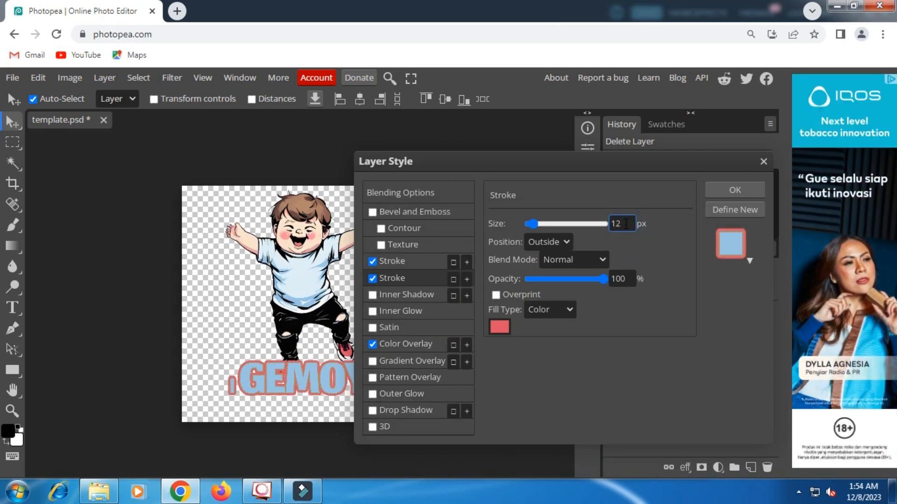
key(BackSpace)
text(4)
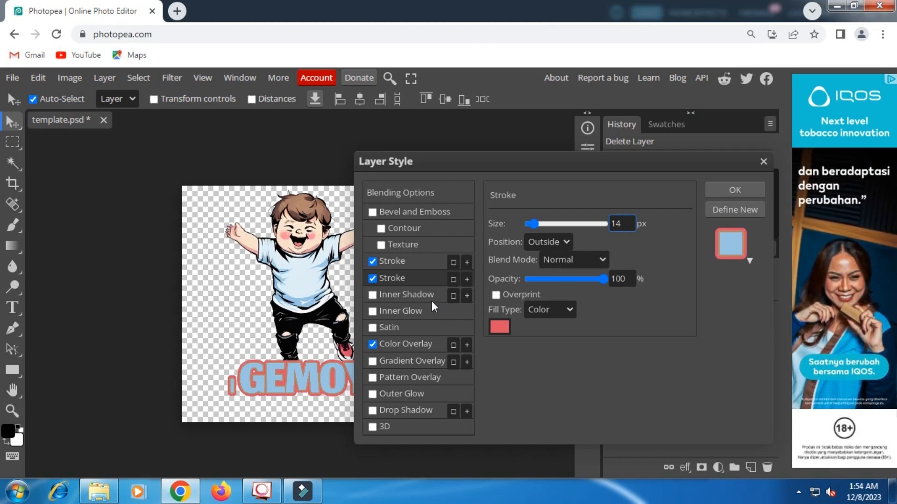
Add a third outside stroke to the text in near-black 080808 with a size of 26 px
click(467, 280)
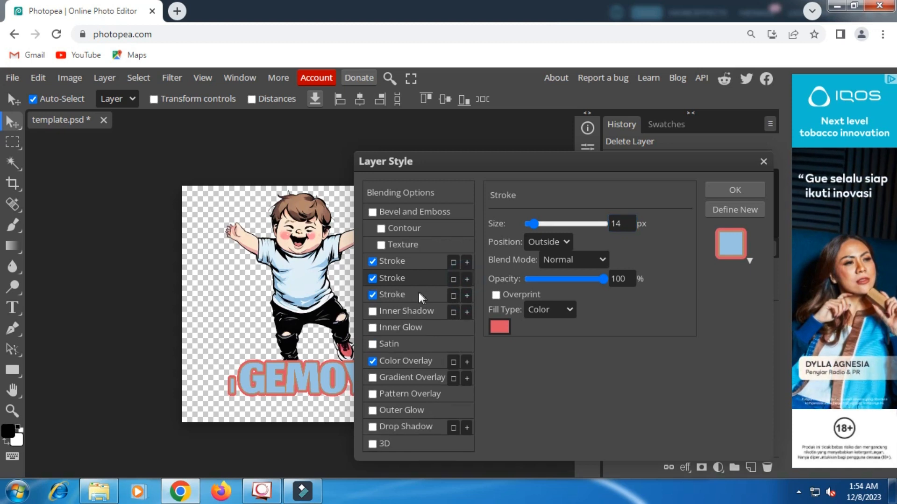
click(415, 294)
click(500, 327)
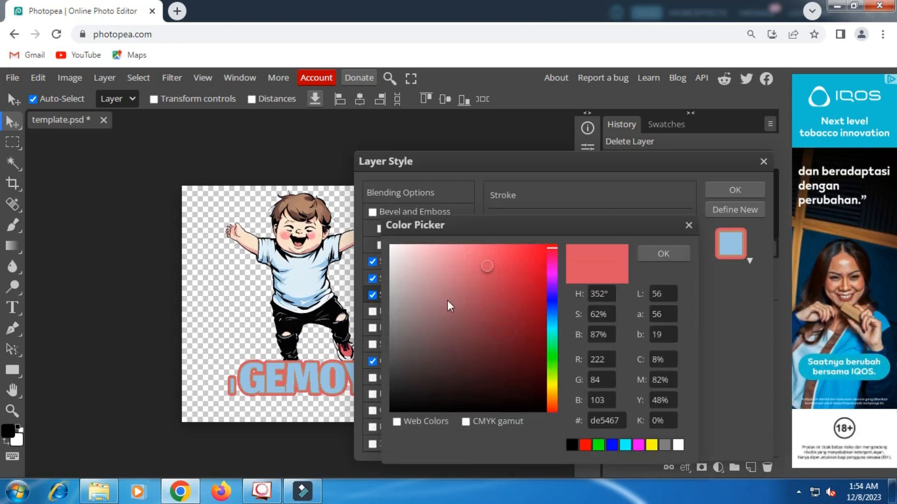
click(395, 407)
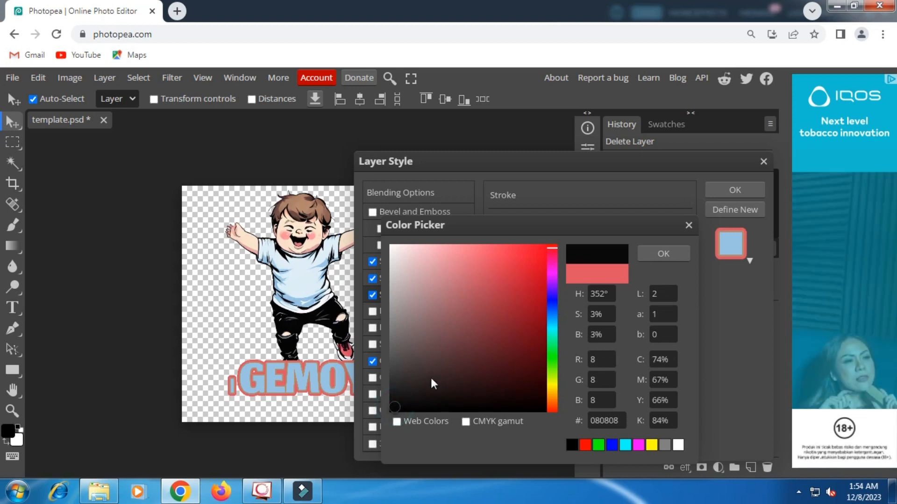
click(656, 257)
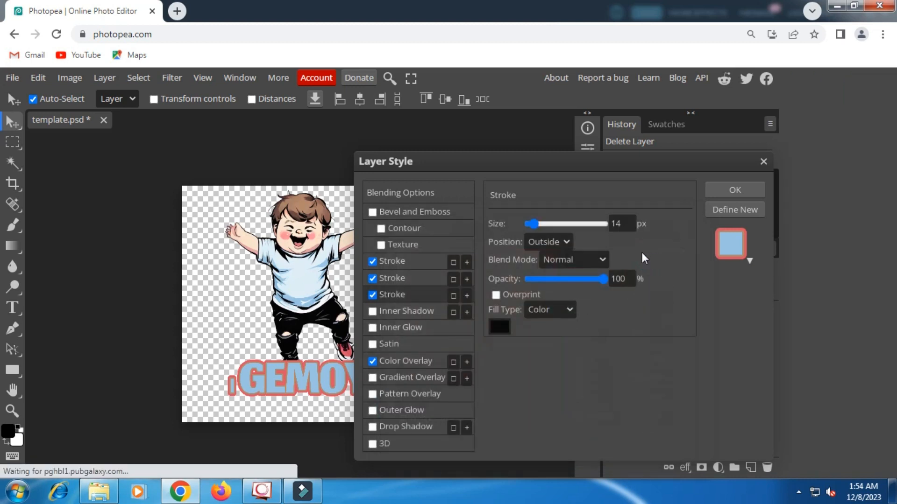
click(626, 224)
key(BackSpace)
text(7)
key(Up)
key(Up)
key(Up)
key(Up)
key(Up)
key(Up)
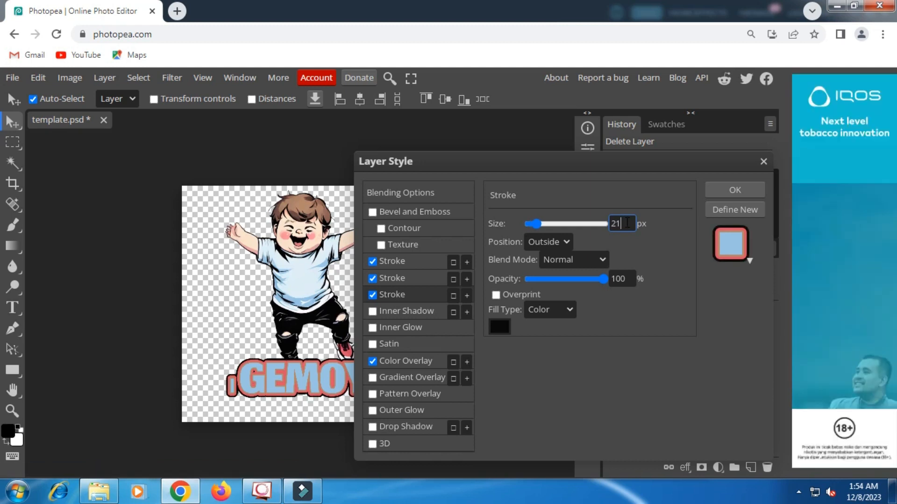
key(Up)
key(Up)
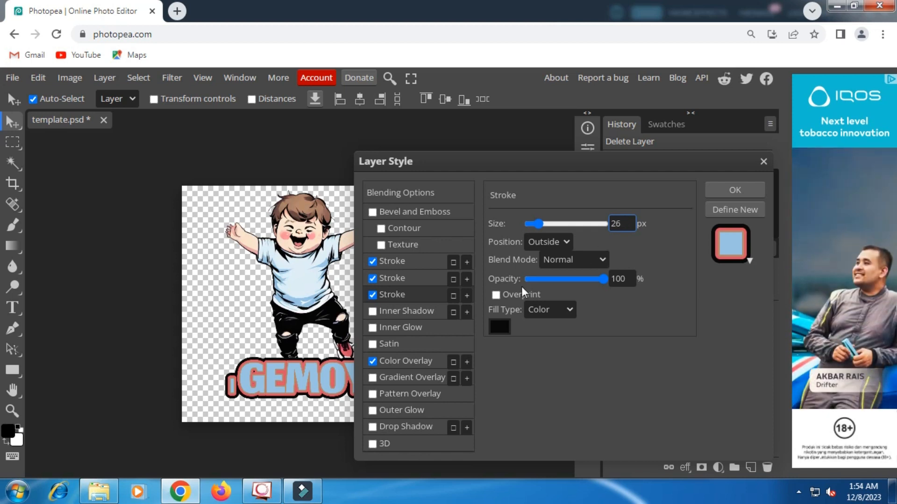
Change the text's Color Overlay to the brighter sky blue 74c2f3
click(402, 361)
click(654, 242)
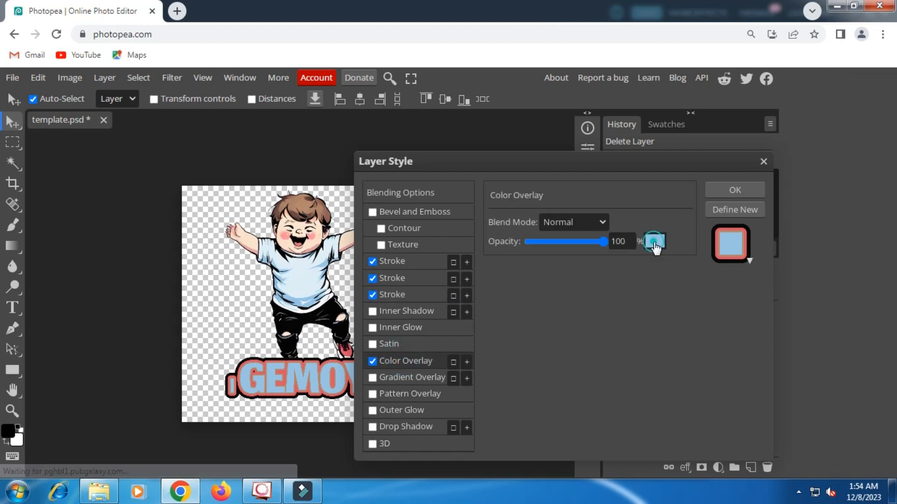
click(472, 254)
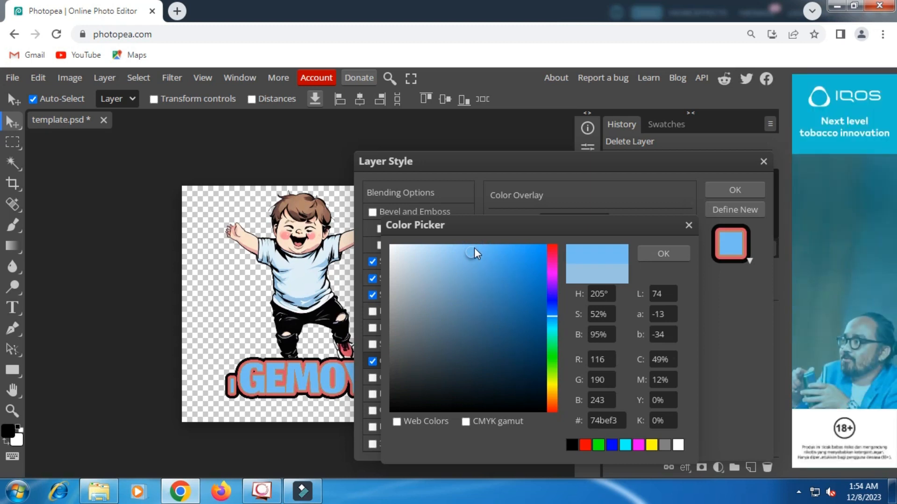
drag(554, 313, 553, 318)
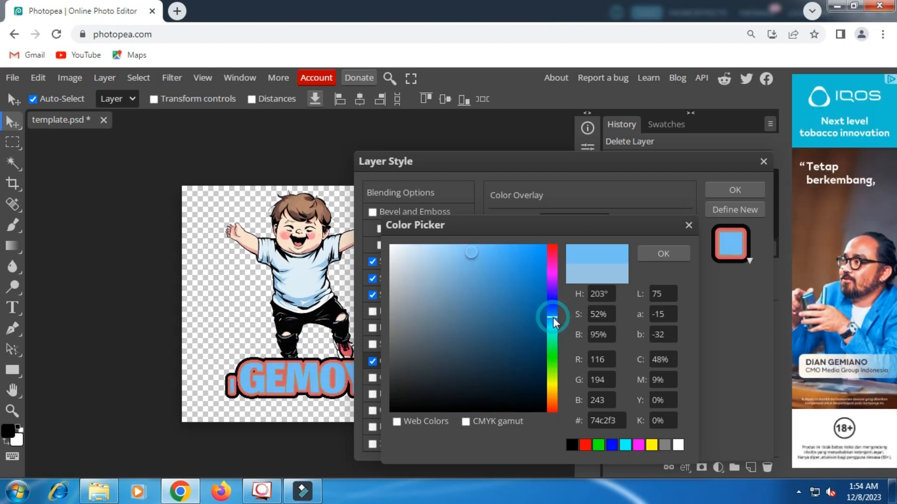
click(661, 254)
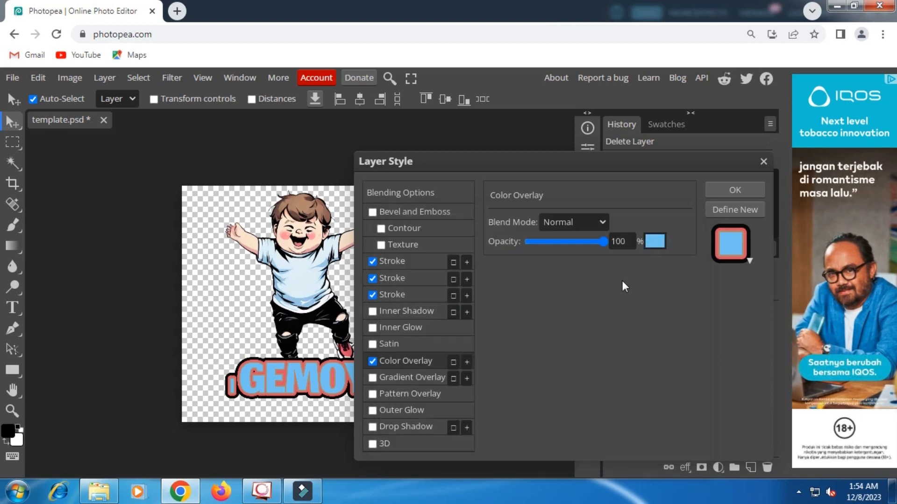
Recolour the innermost 6 px stroke of the GEMOY text from brown to a strong, saturated dark orange
click(403, 267)
click(497, 323)
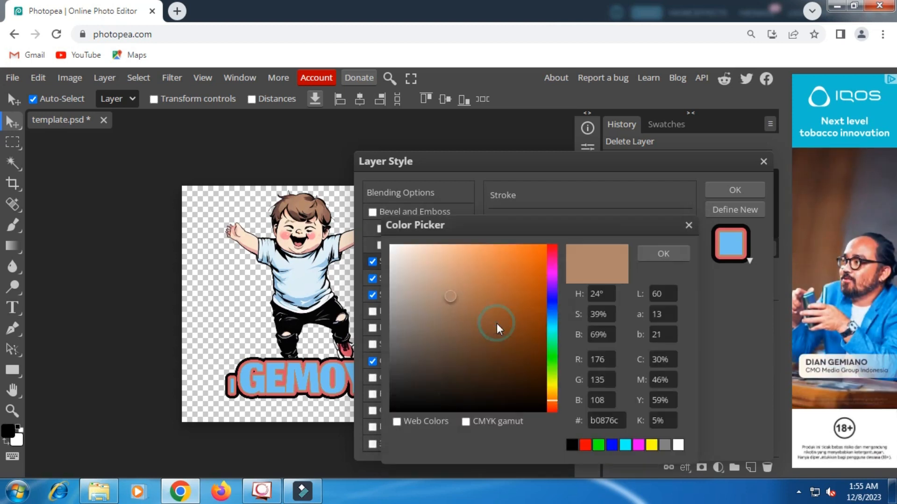
click(530, 257)
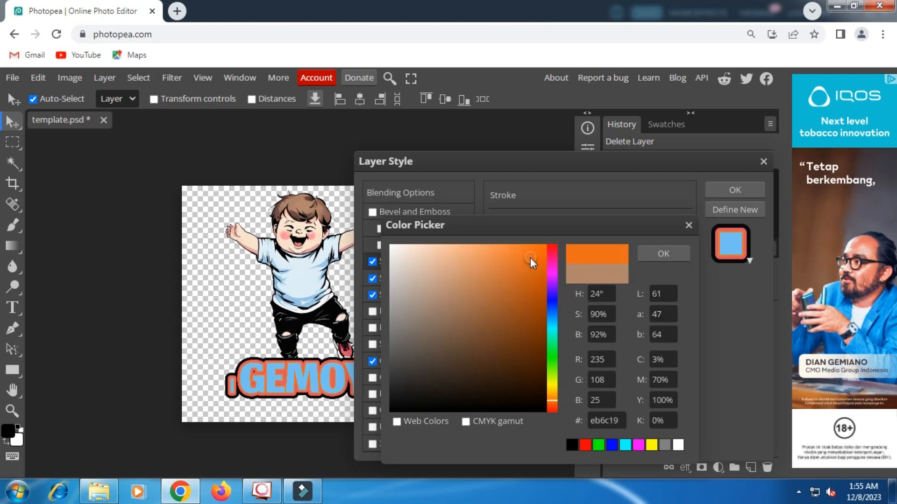
click(536, 277)
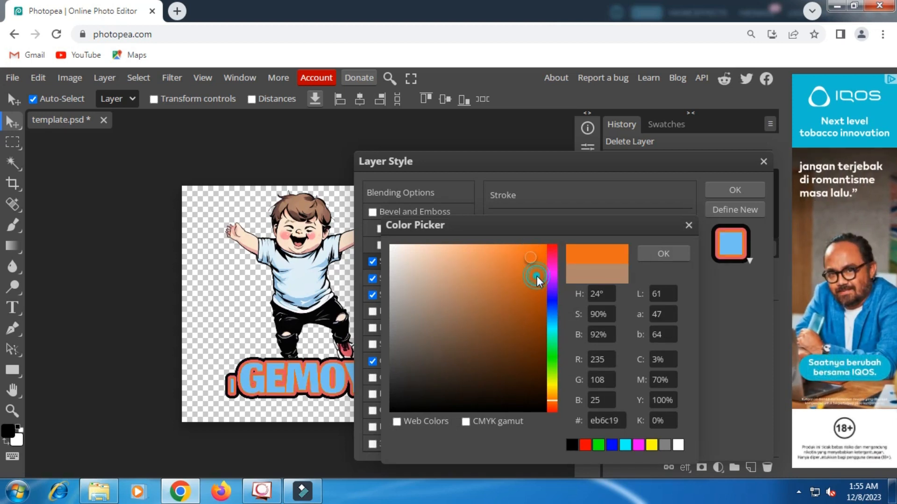
click(656, 252)
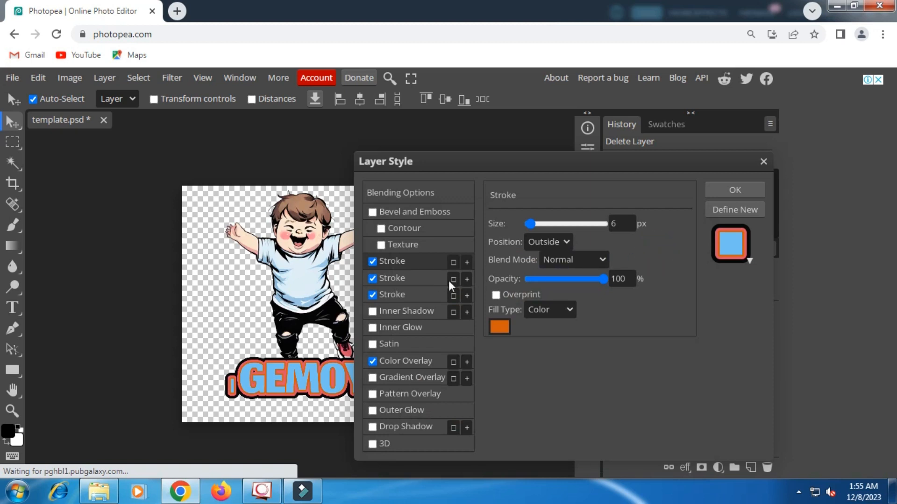
Change the colour of the text's second stroke (14 px) to a brighter coral red
click(424, 279)
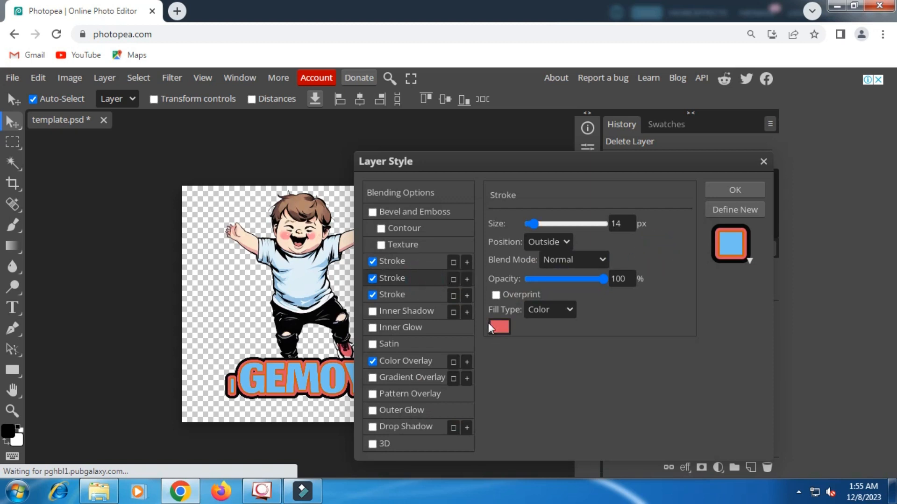
click(499, 327)
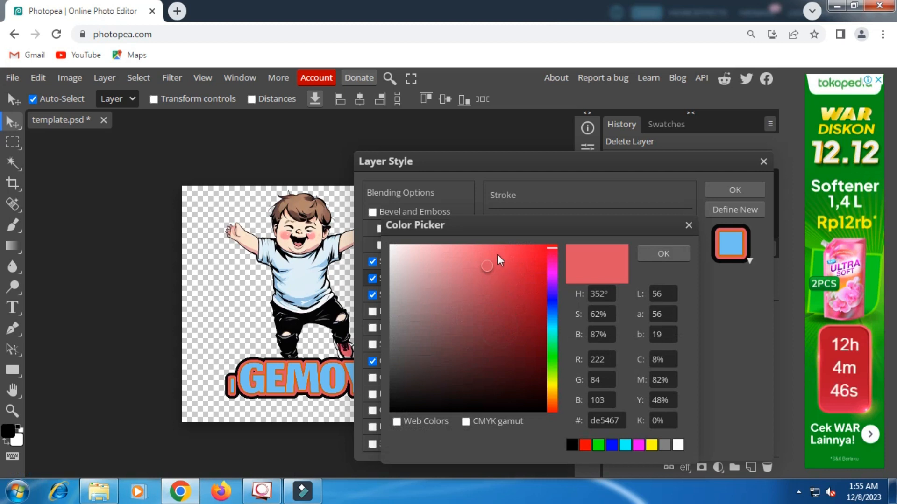
click(495, 248)
click(651, 251)
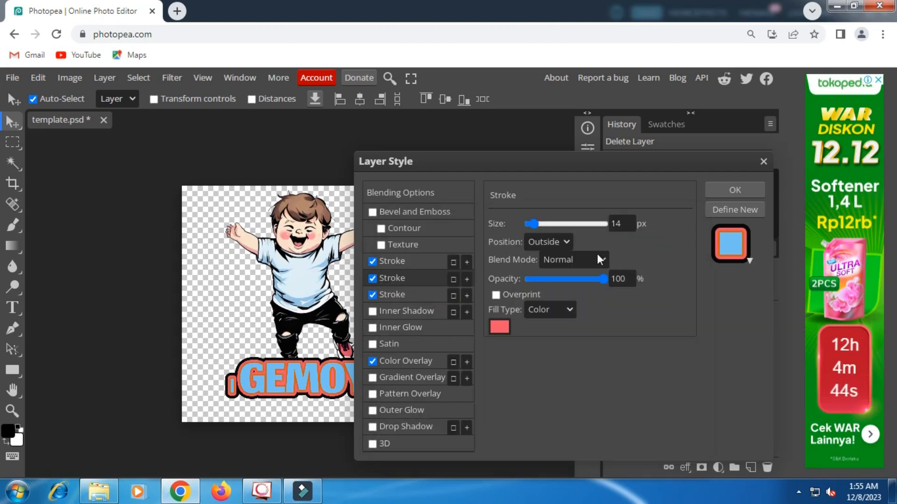
Try a size of 17 px for the coral red stroke and return it to 14 px
double_click(623, 228)
text(17)
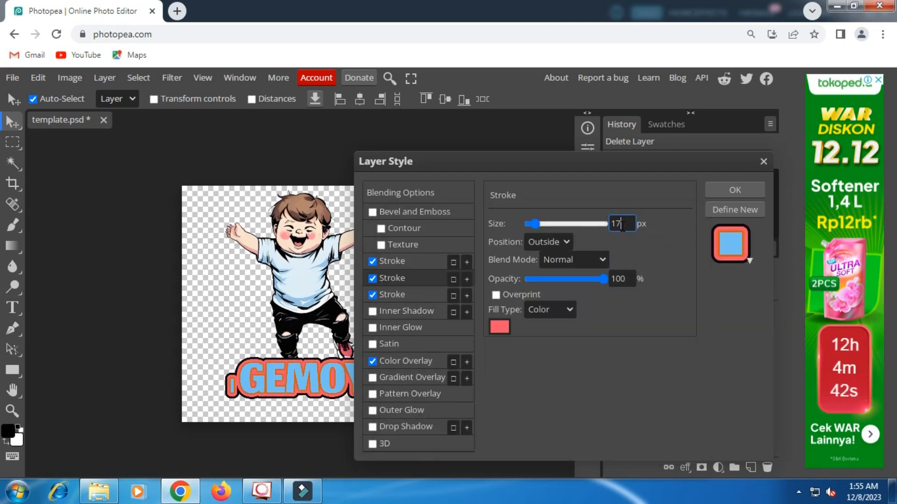
key(BackSpace)
text(4)
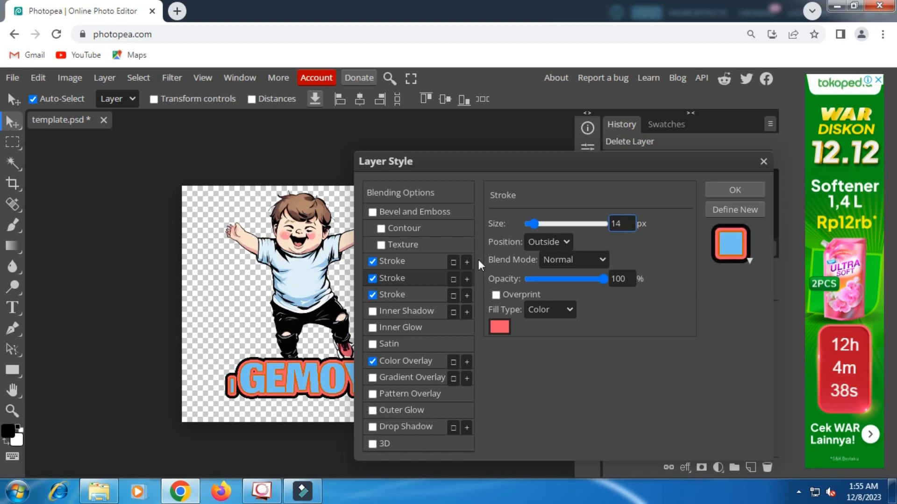
Check the settings of the black outer stroke and apply the layer style to the text
click(424, 294)
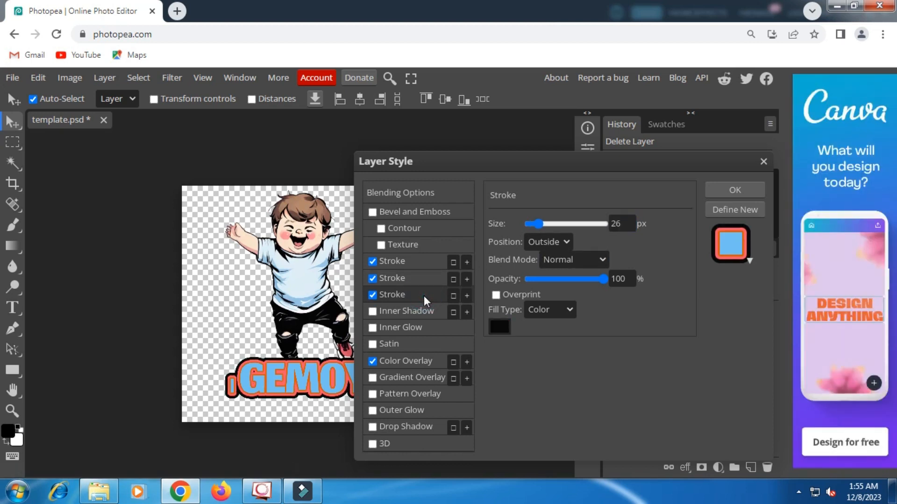
click(724, 193)
click(668, 315)
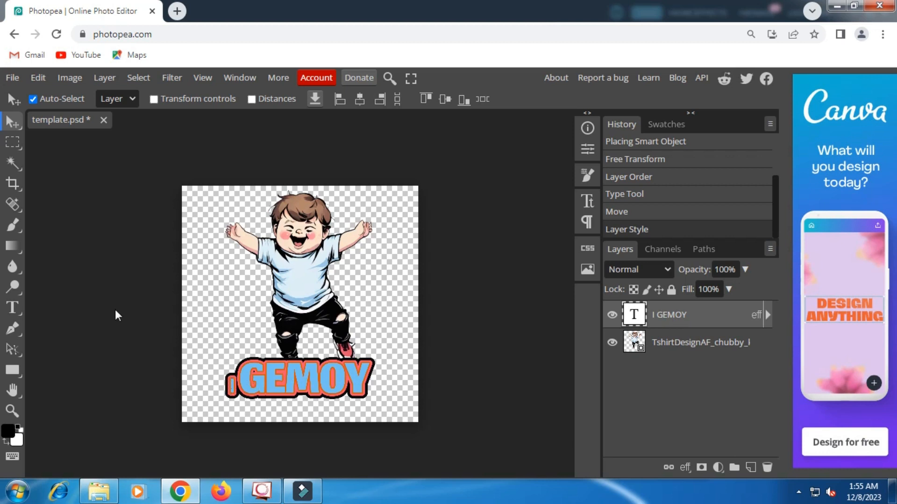
Edit the text layer to remove the stray "I" and the space in front of GEMOY
click(14, 307)
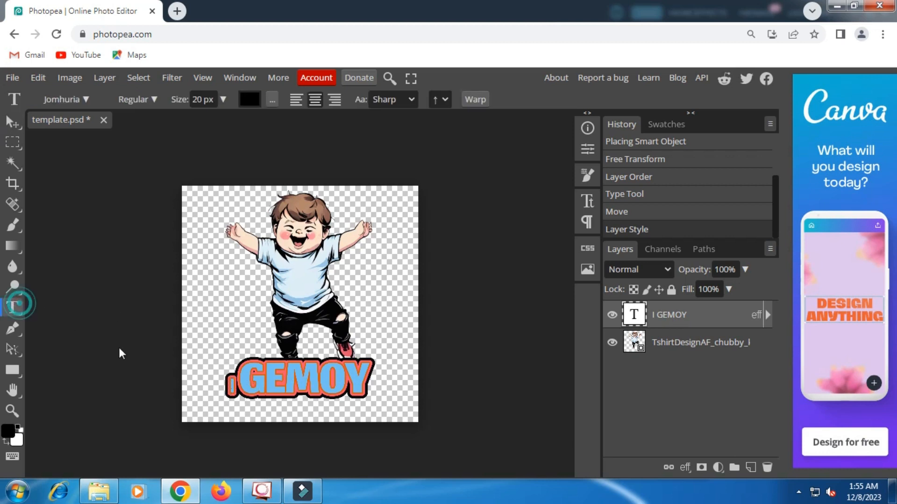
click(233, 375)
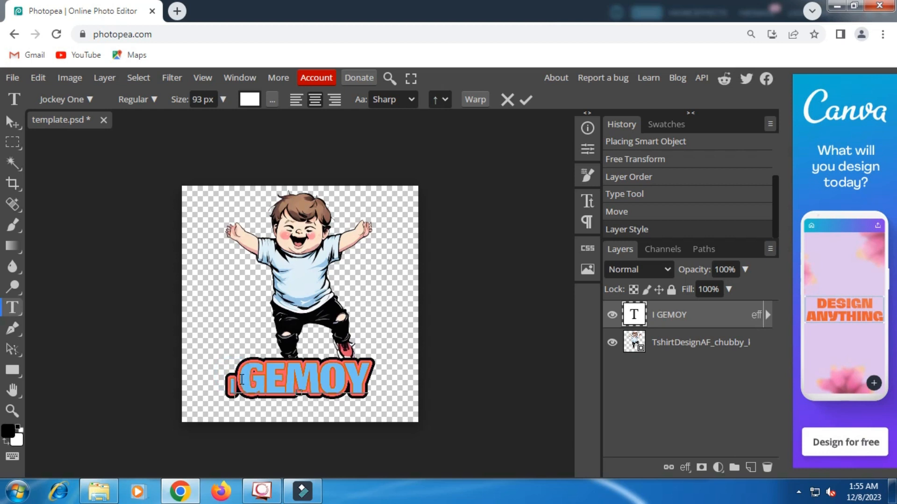
key(BackSpace)
key(BackSpace)
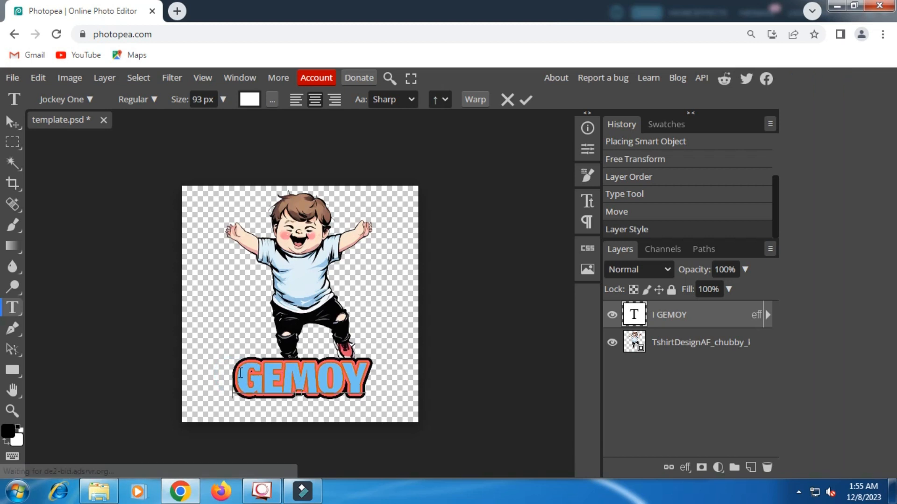
Enlarge the whole word GEMOY to a font size of 405 px and commit the text edit
drag(235, 377, 366, 382)
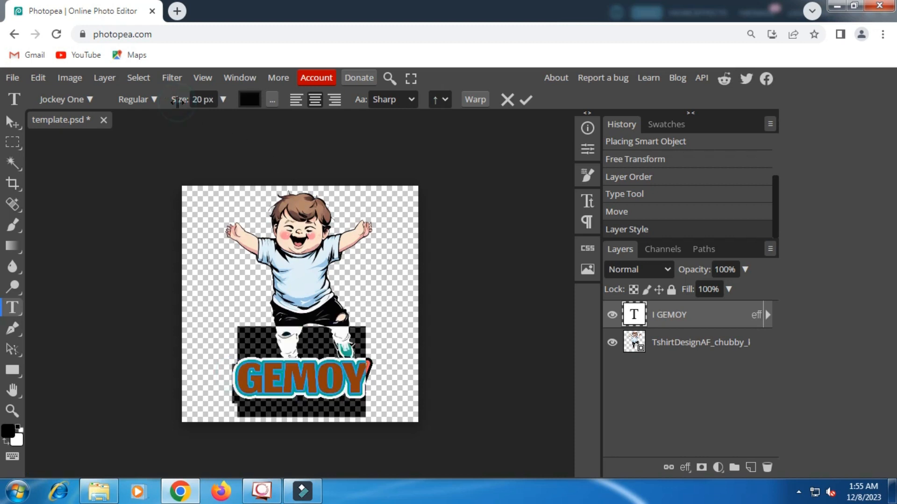
click(197, 100)
text(3)
drag(197, 103, 380, 118)
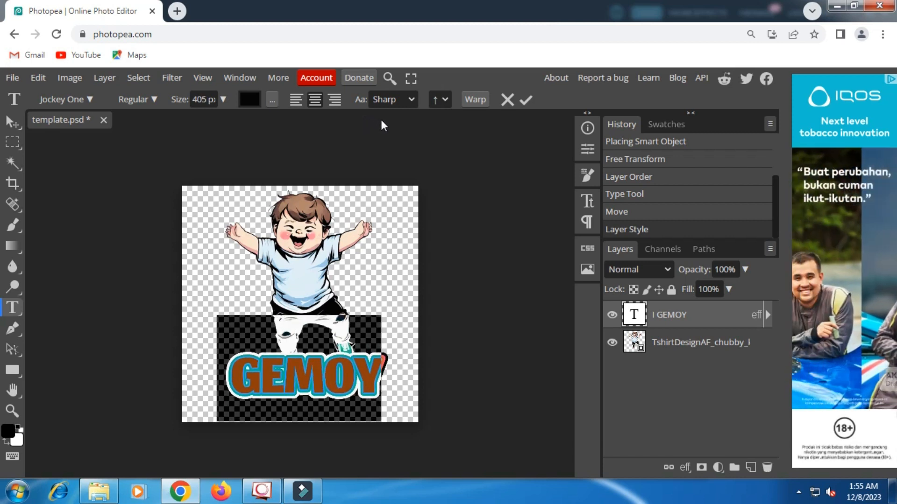
click(526, 101)
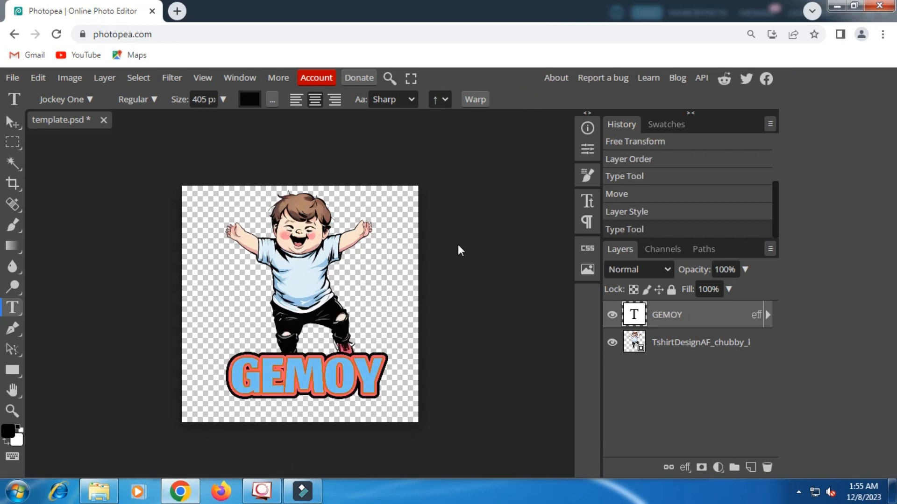
Move the GEMOY text down near the canvas's lower edge and place its layer beneath the kid image layer
click(13, 122)
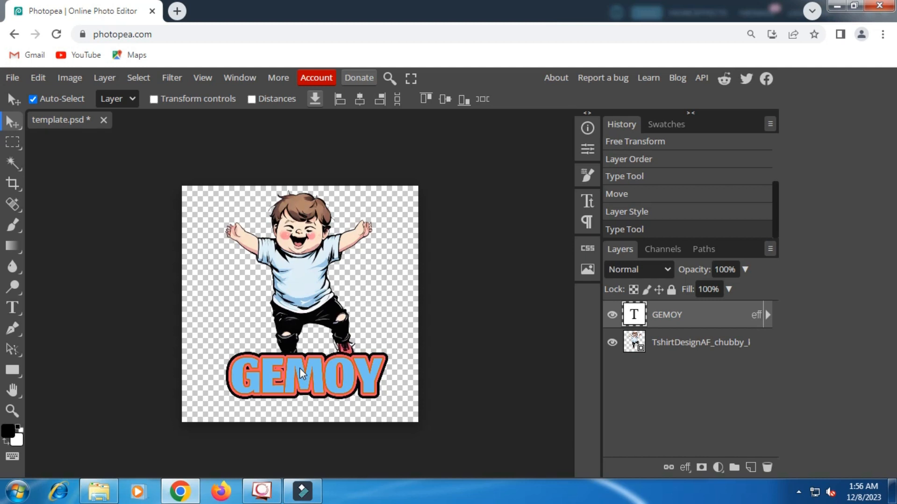
drag(301, 374, 302, 390)
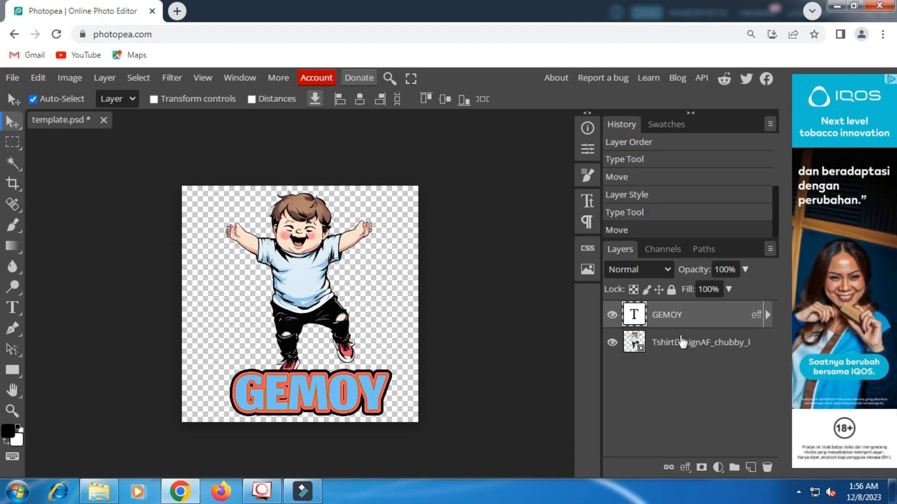
click(612, 315)
click(612, 315)
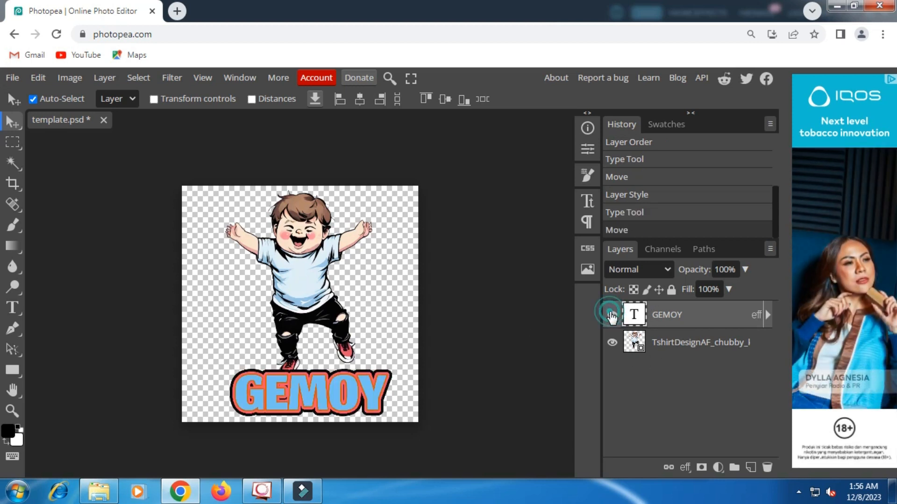
click(612, 342)
click(611, 343)
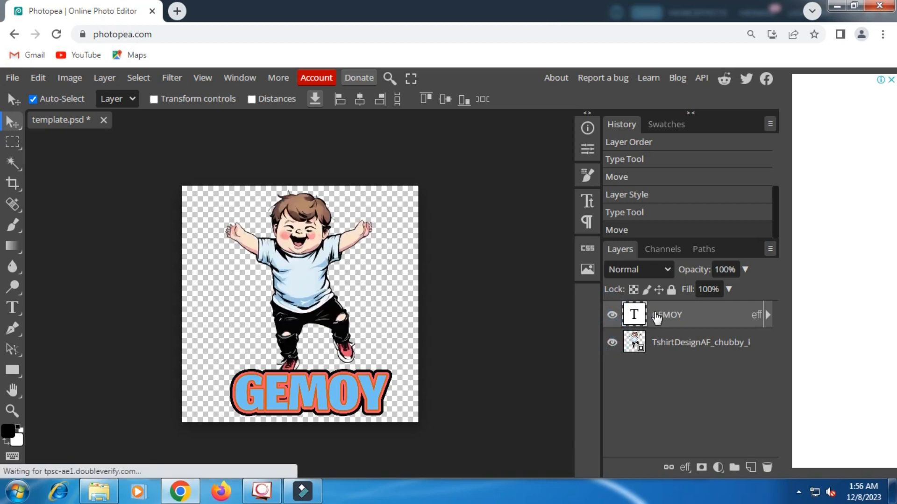
drag(660, 318, 666, 355)
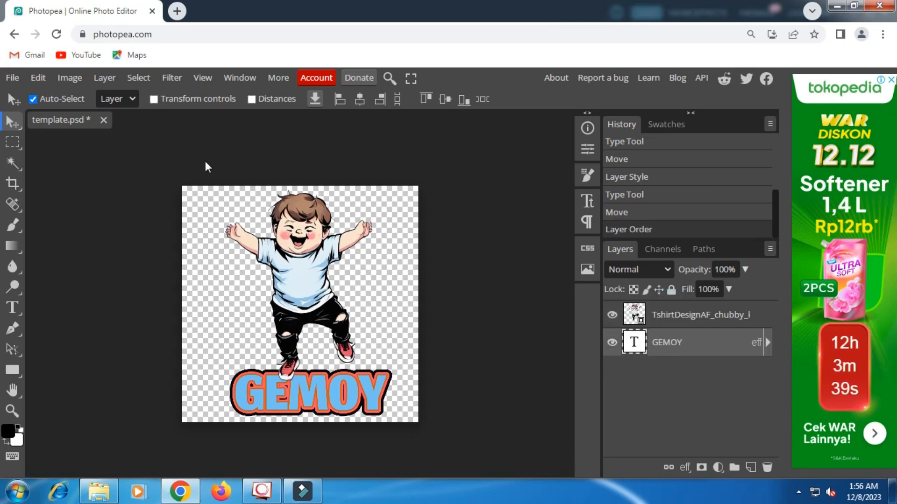
Export the finished design as a PNG file named DESIGN
click(14, 78)
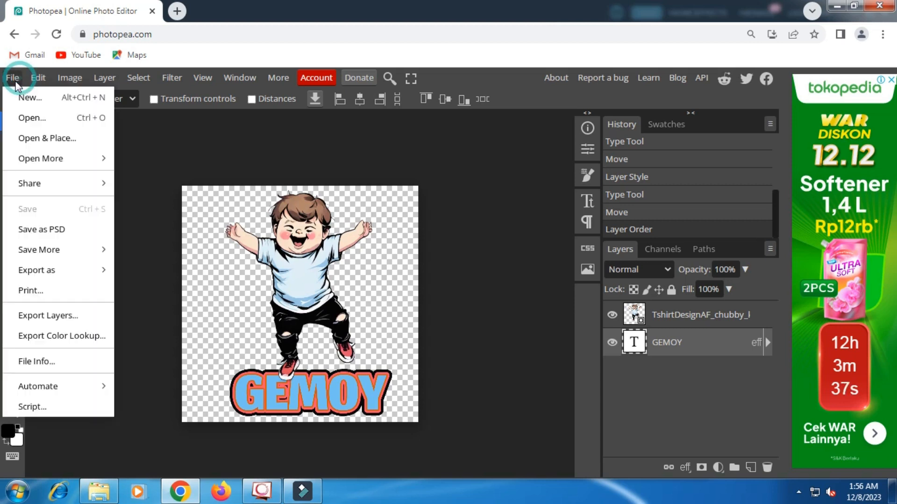
mouse_move(60, 268)
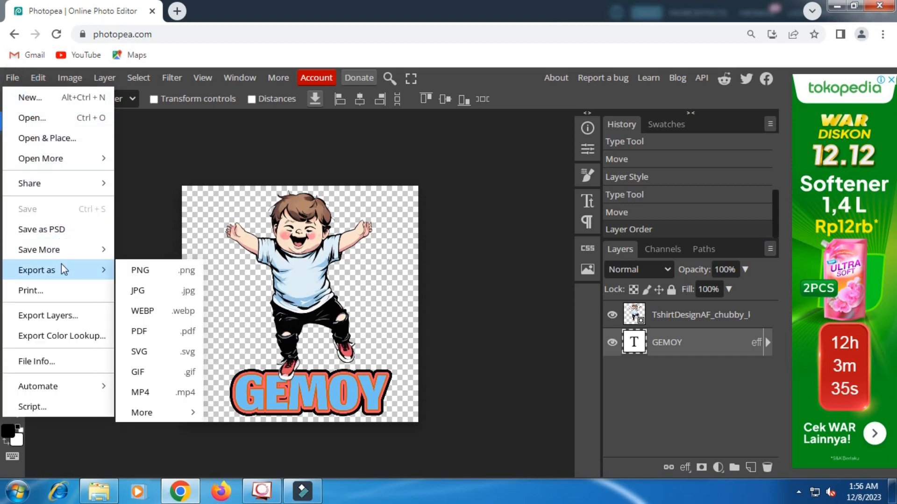
click(161, 271)
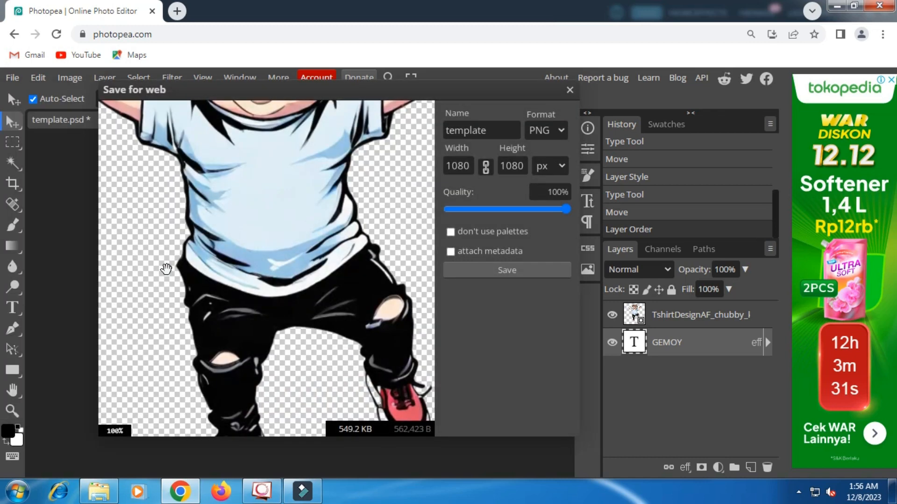
double_click(500, 133)
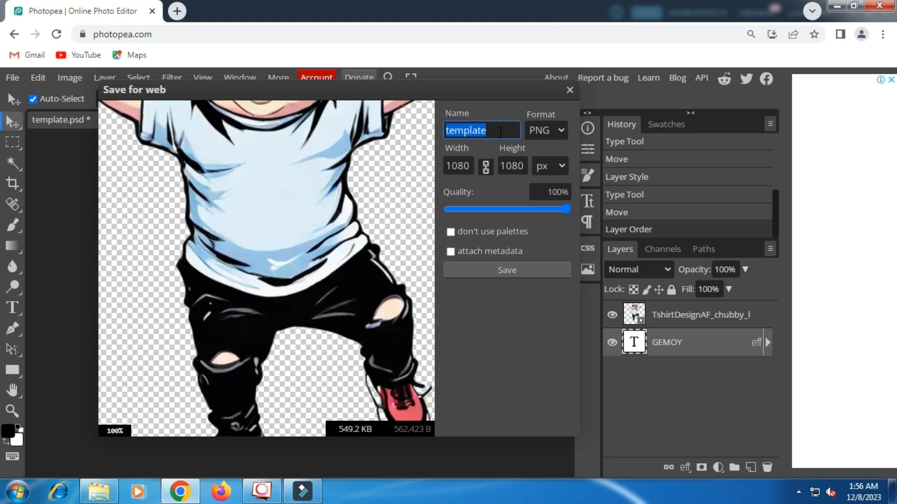
text(D)
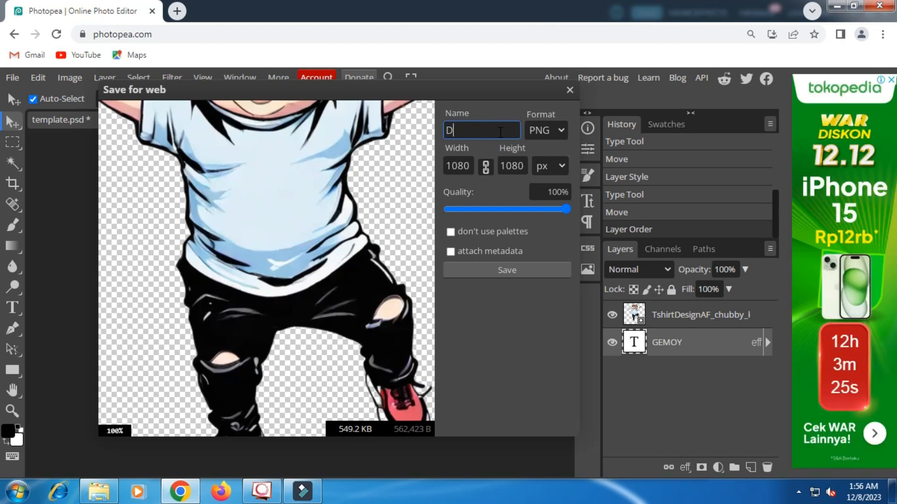
text(ESIGN)
click(511, 273)
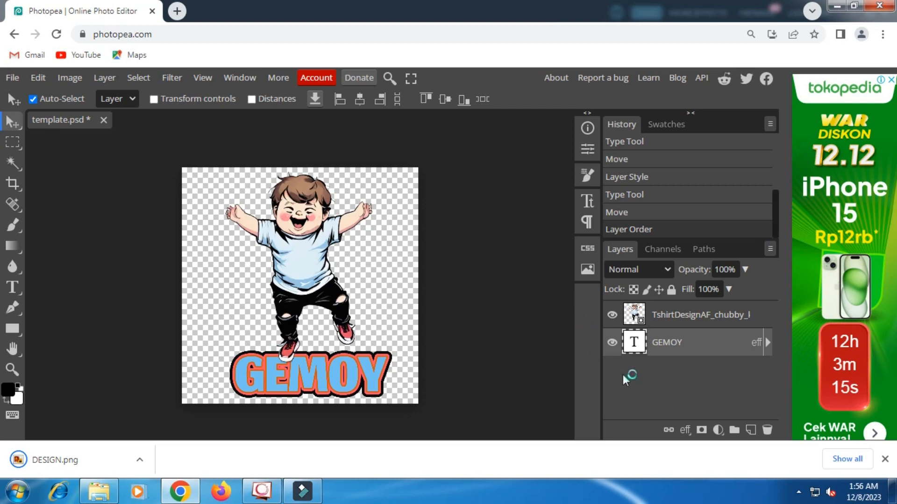
Dismiss the browser's download bar and close the template.psd document without saving it
click(884, 460)
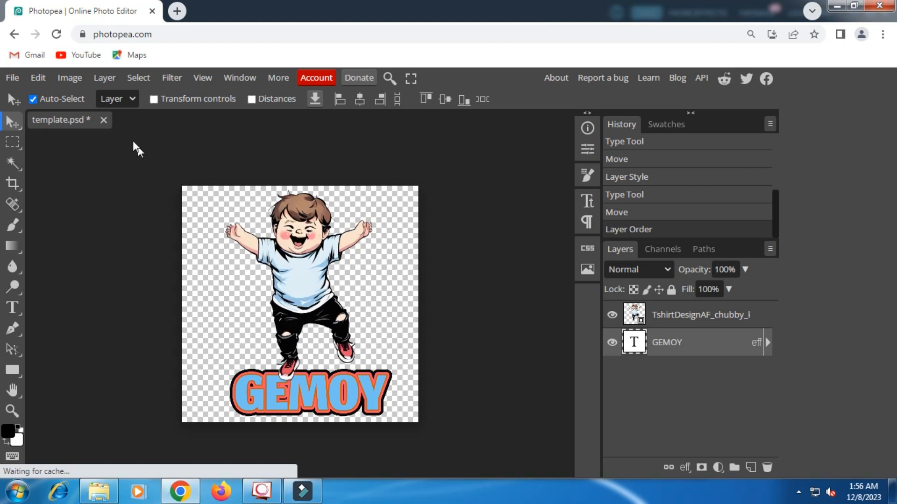
click(105, 121)
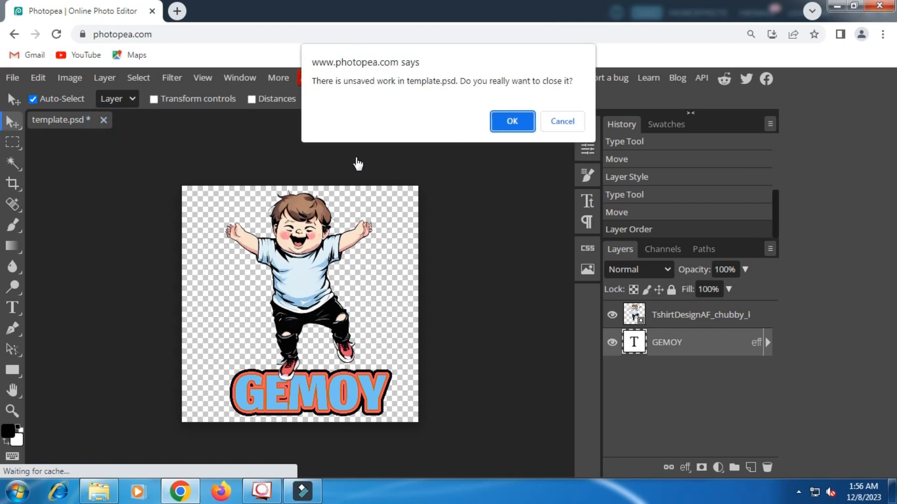
click(504, 125)
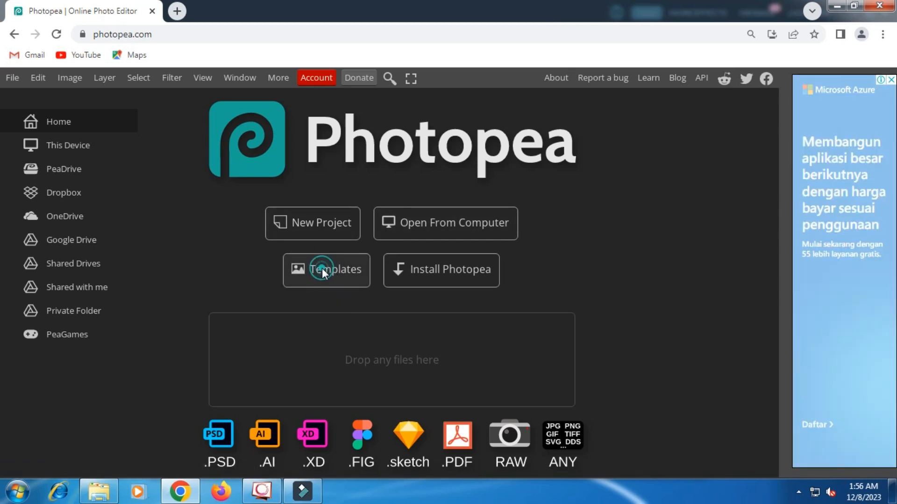
Open the T-Shirt Mockup by GraphicsFamily.com from the Product category of the template library
click(321, 268)
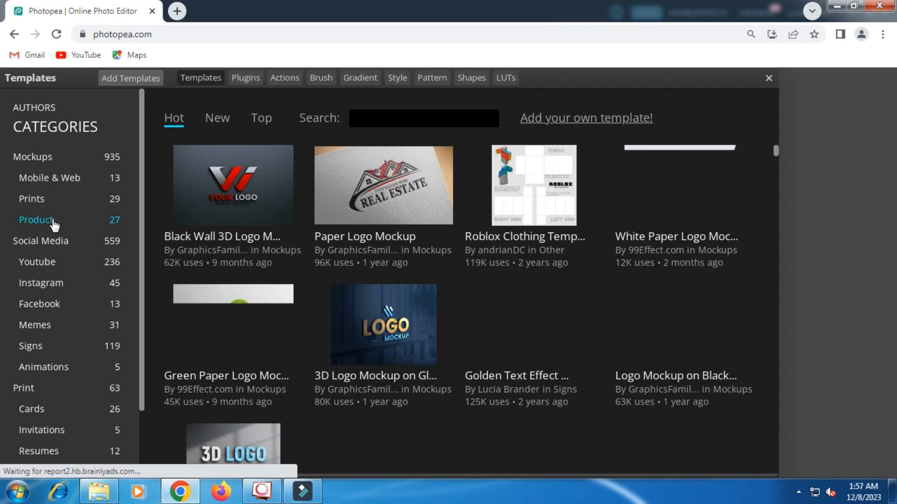
click(54, 223)
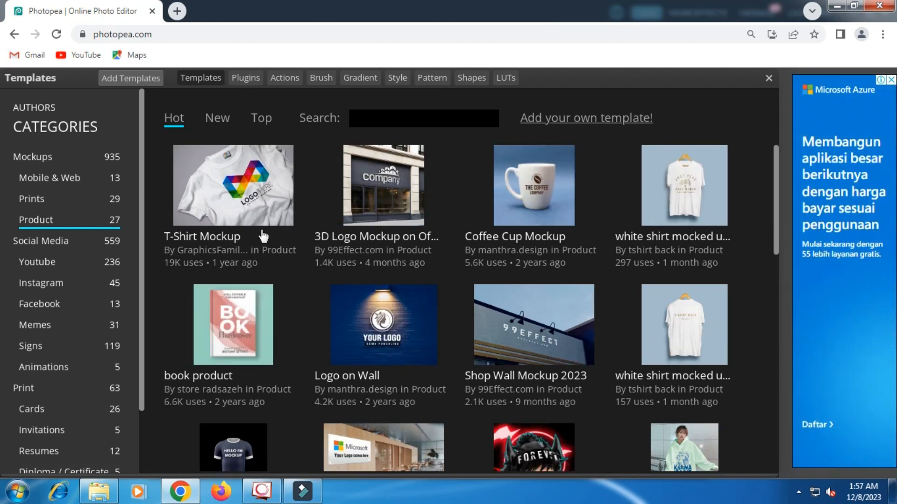
click(235, 202)
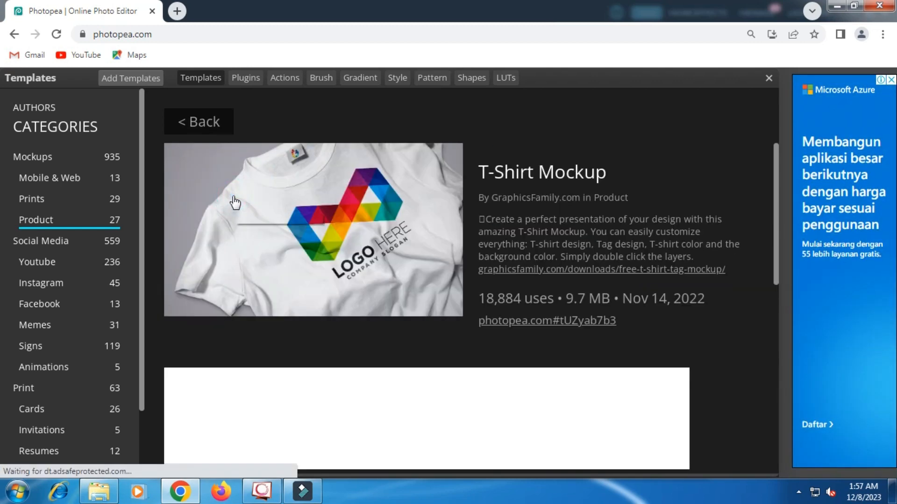
click(538, 322)
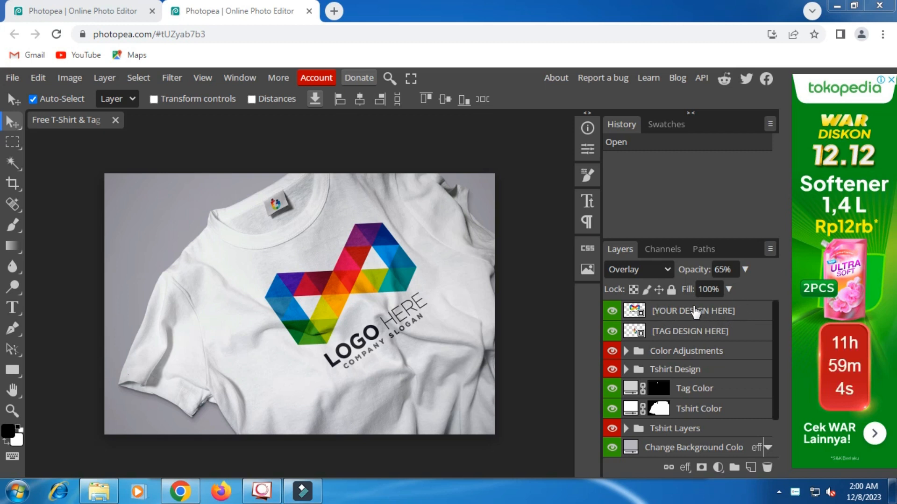
Open the contents of the [YOUR DESIGN HERE] smart object layer for editing
click(683, 318)
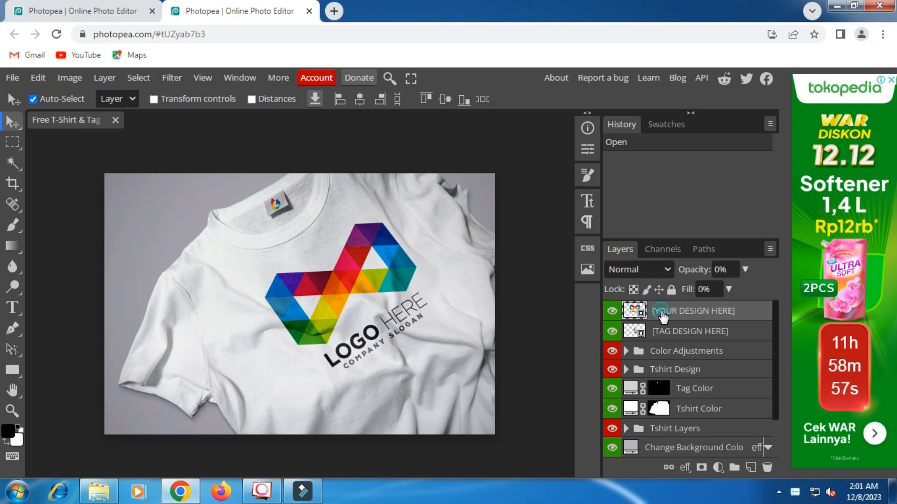
mouse_move(663, 317)
mouse_down()
mouse_move(581, 304)
mouse_move(621, 280)
mouse_up()
double_click(634, 309)
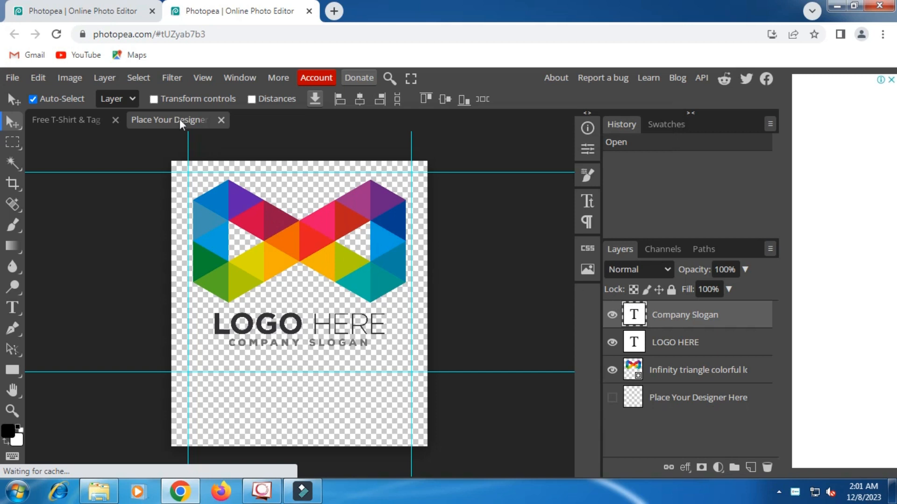
click(77, 118)
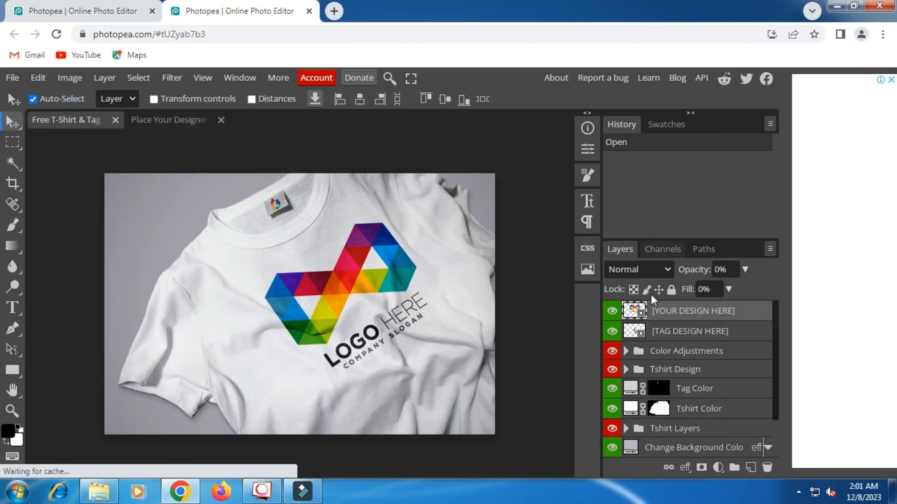
click(170, 119)
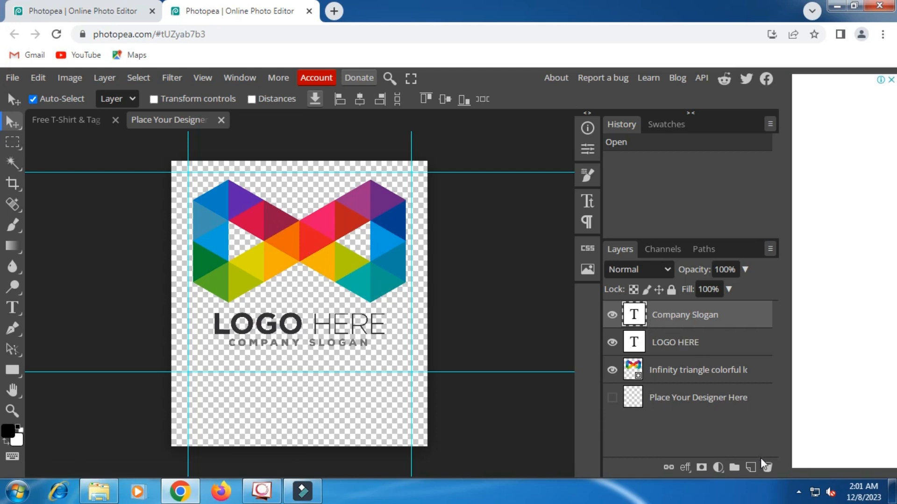
Delete the Company Slogan, LOGO HERE and infinity triangle logo layers from the smart object document
click(767, 466)
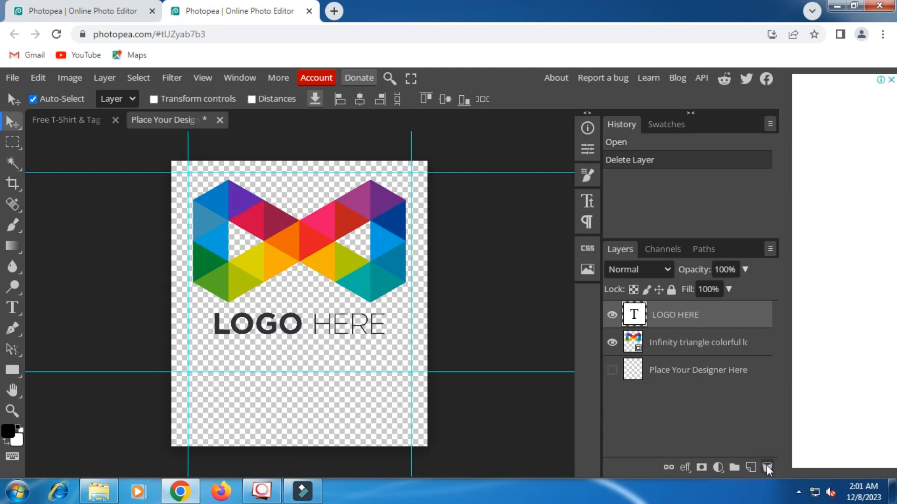
click(766, 466)
click(767, 466)
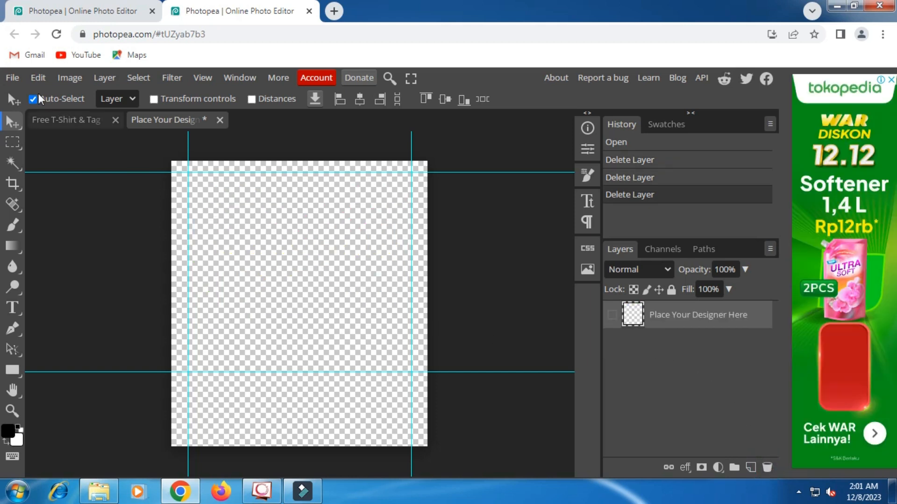
Place the DESIGN file from the Downloads folder into the emptied smart object document
click(16, 77)
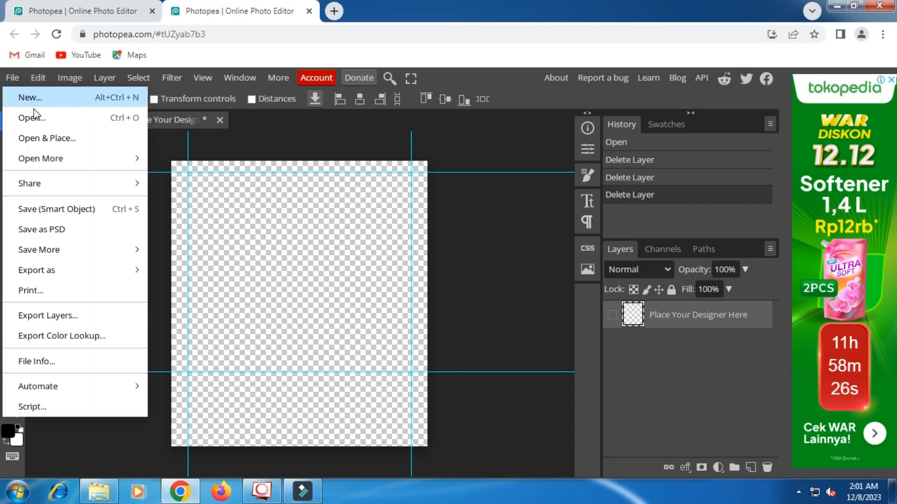
click(45, 140)
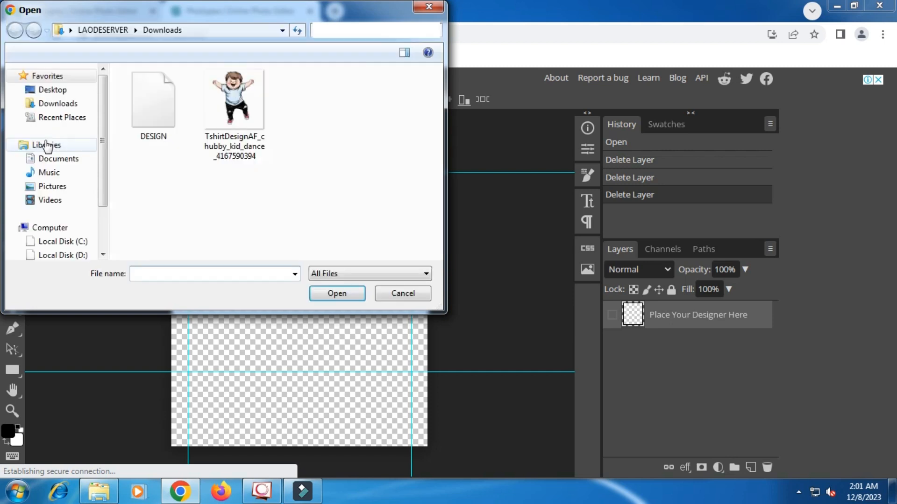
click(159, 111)
click(328, 293)
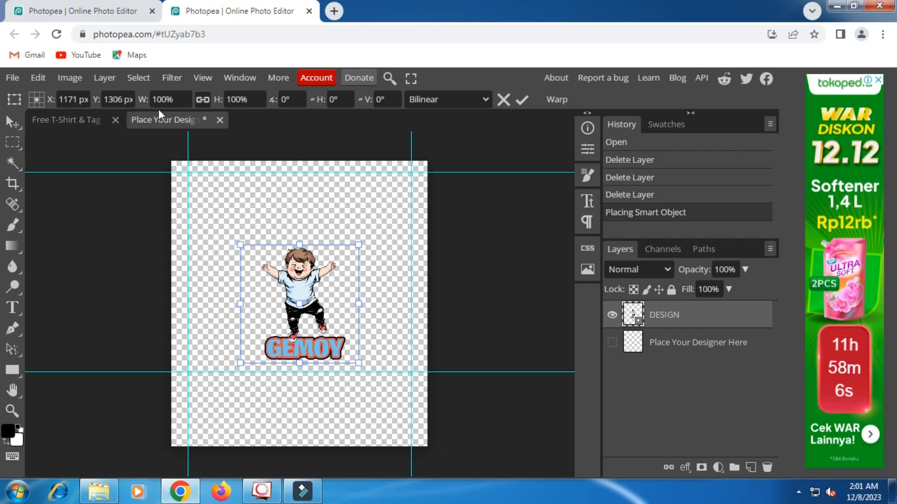
Scale the placed DESIGN layer to 240% in width and height and shift it slightly left to about X 1099 px
drag(143, 103, 235, 115)
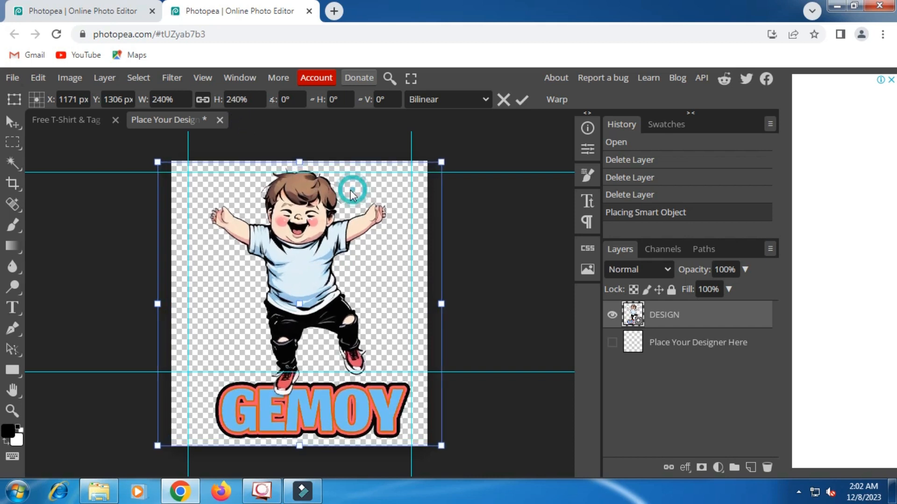
drag(351, 194, 345, 192)
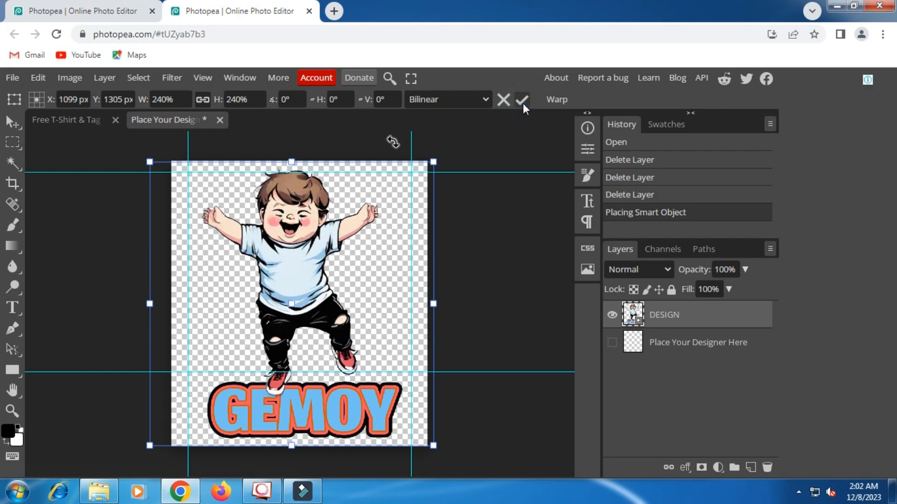
key(Return)
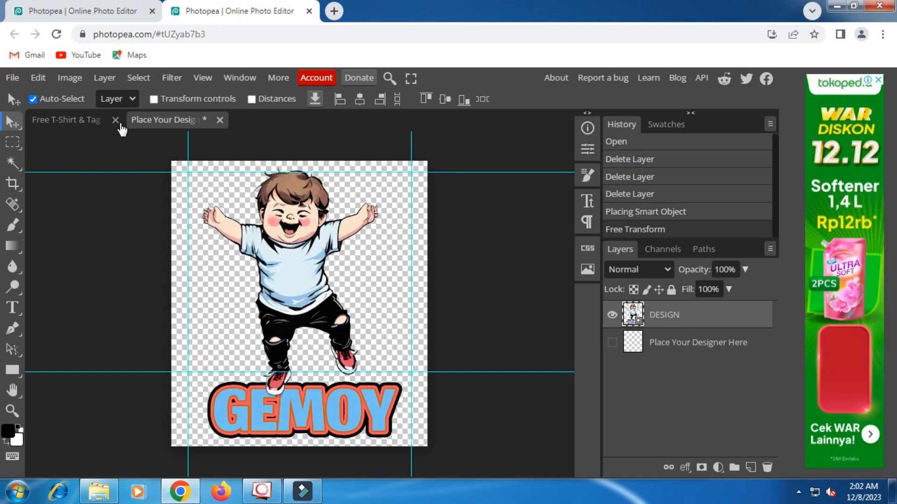
Save the edited smart object back into the T-shirt mockup and close its document
click(15, 81)
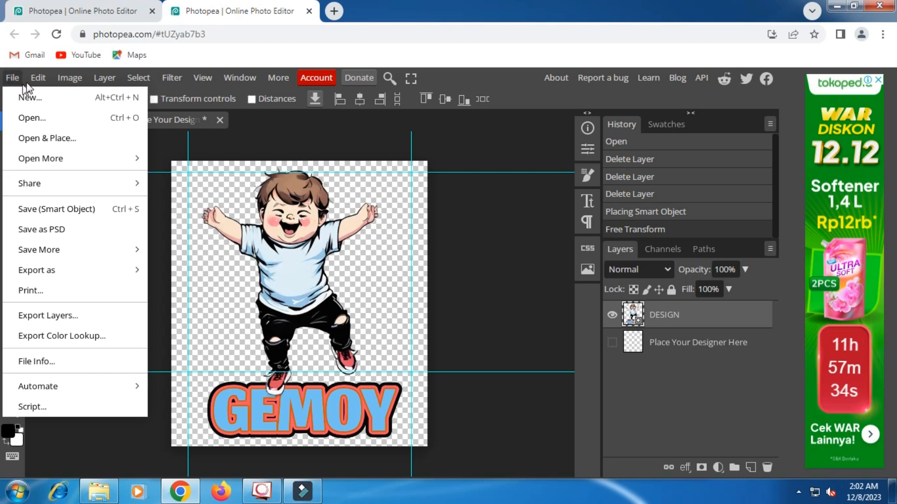
click(121, 210)
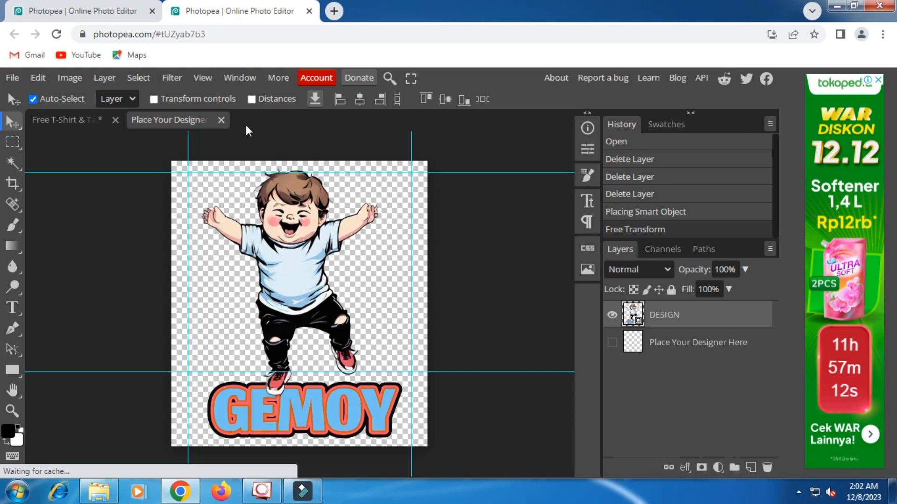
click(222, 121)
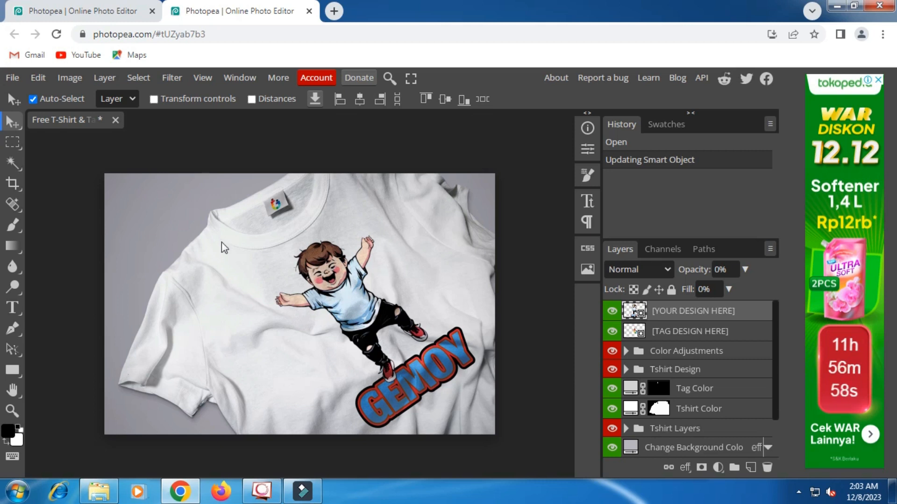
Export the finished T-shirt mockup as a PNG under its existing document name
click(14, 79)
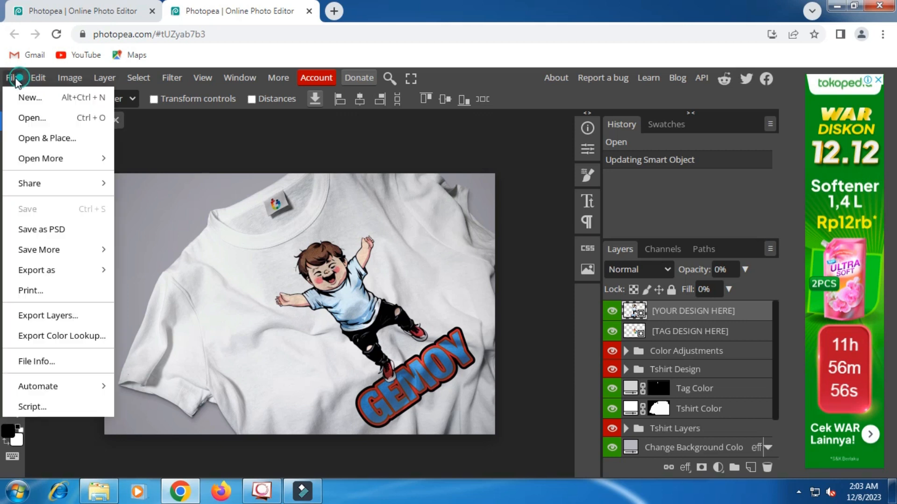
mouse_move(66, 271)
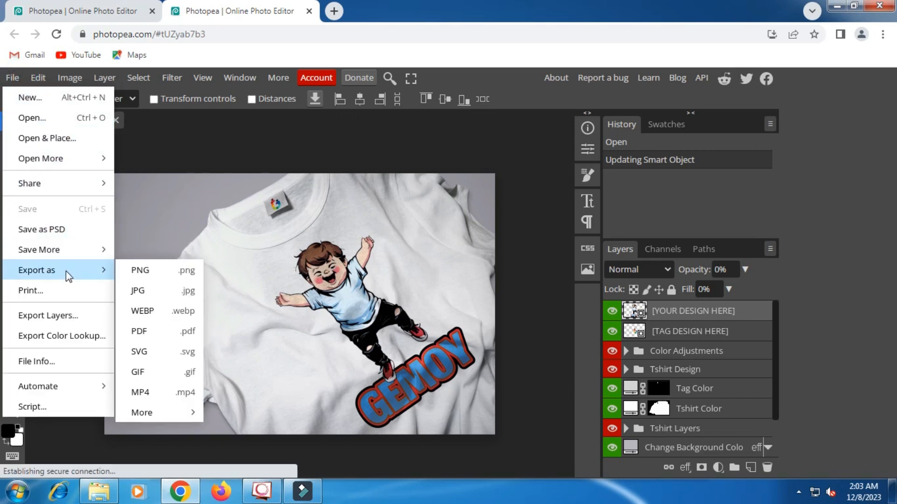
click(144, 269)
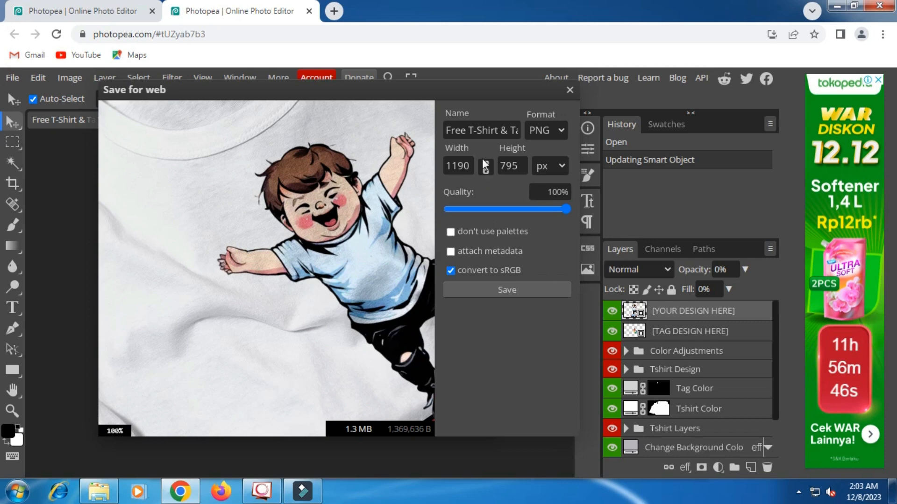
click(482, 133)
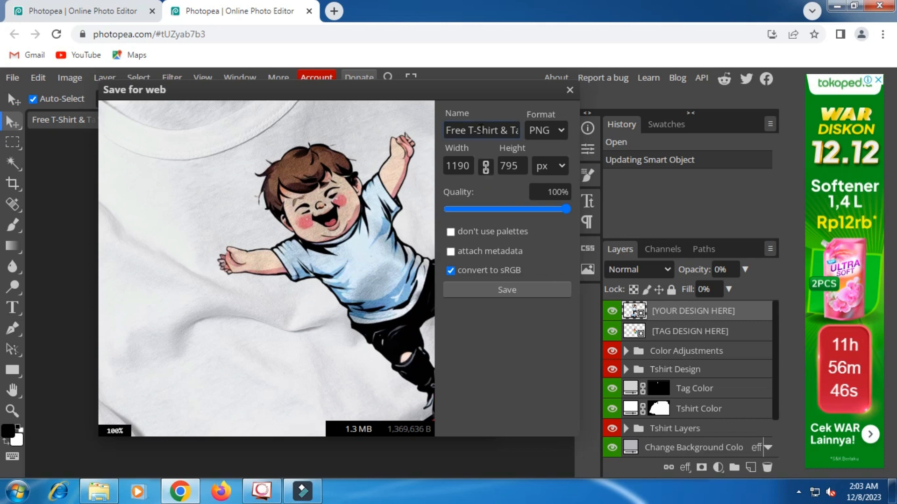
click(498, 289)
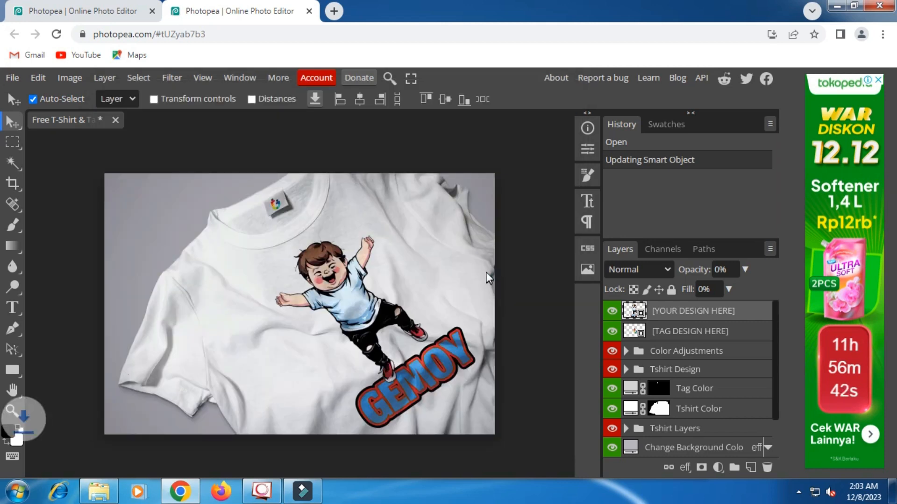